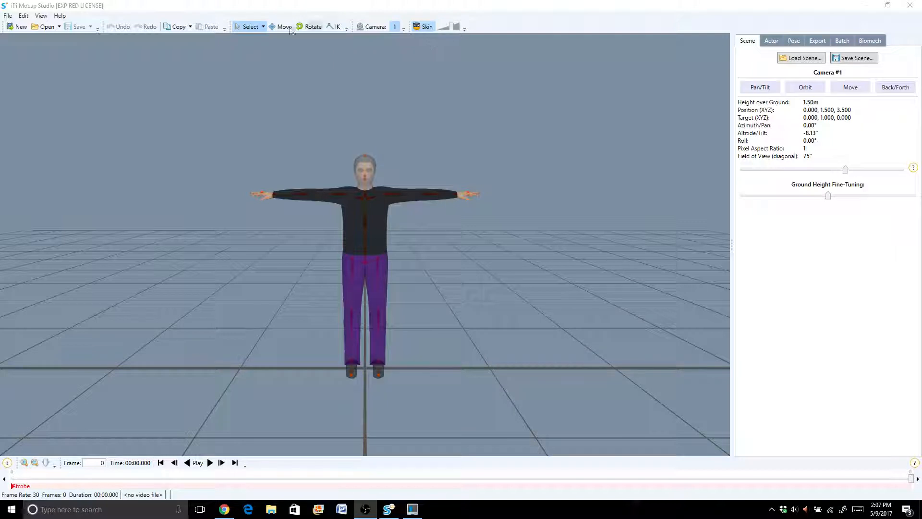
- Create a calibration project from Test_Calibration_4_21.iPiVideo with the PS Eye cameras' blue dot wide angle lens setting (75° field of view)
{"action": "left_click", "coordinate": [11, 16]}
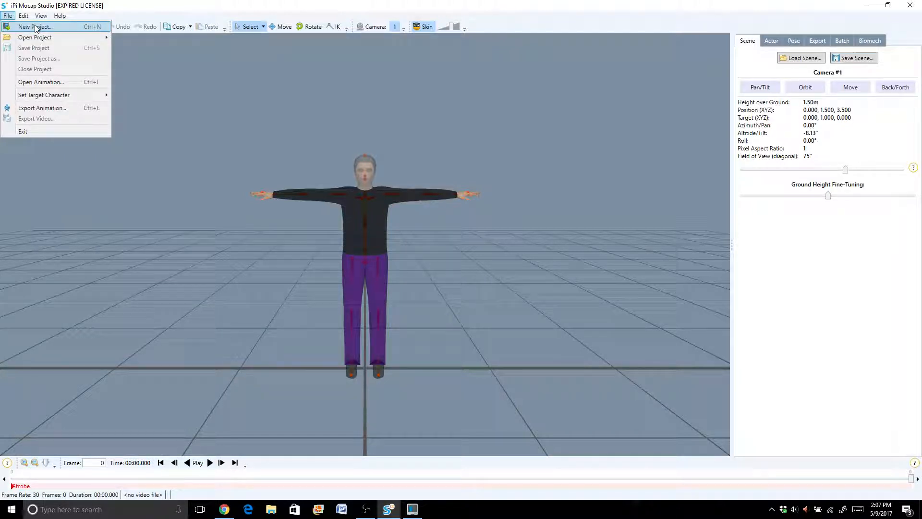
{"action": "mouse_move", "coordinate": [37, 38]}
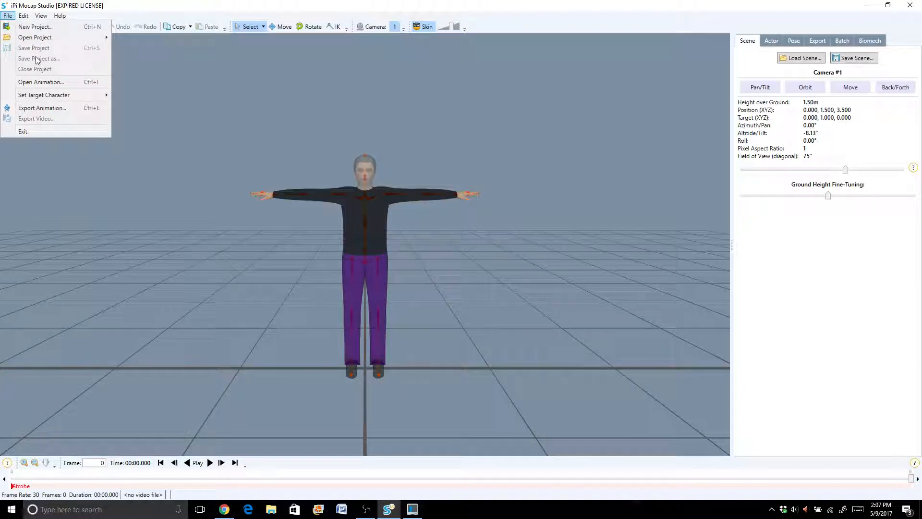
{"action": "left_click", "coordinate": [38, 27]}
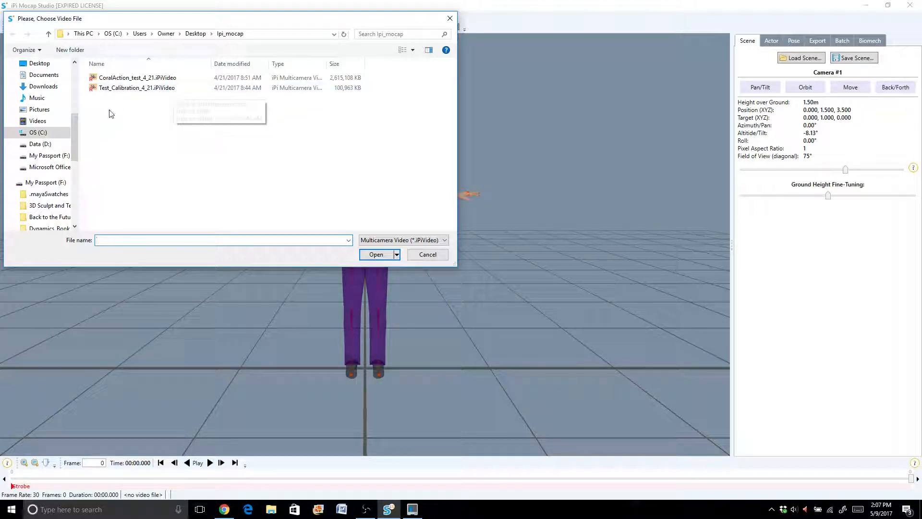
{"action": "left_click", "coordinate": [165, 89]}
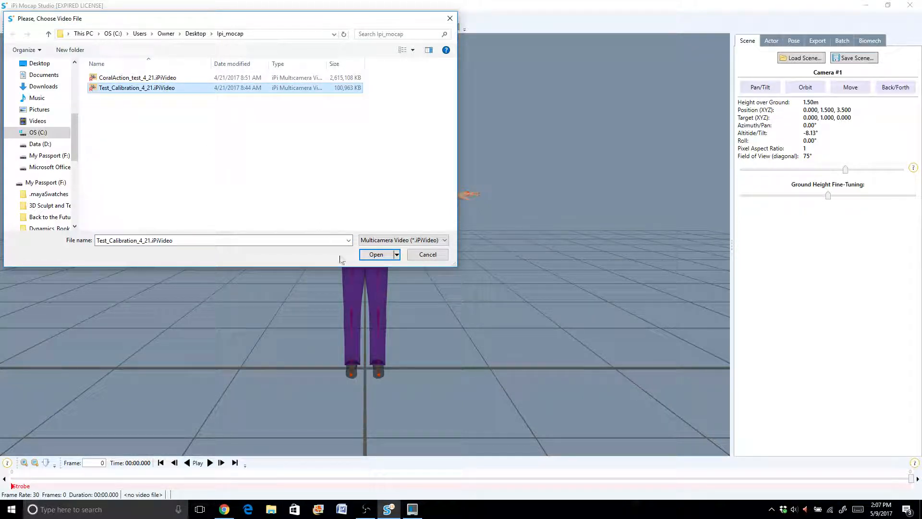
{"action": "left_click", "coordinate": [379, 261]}
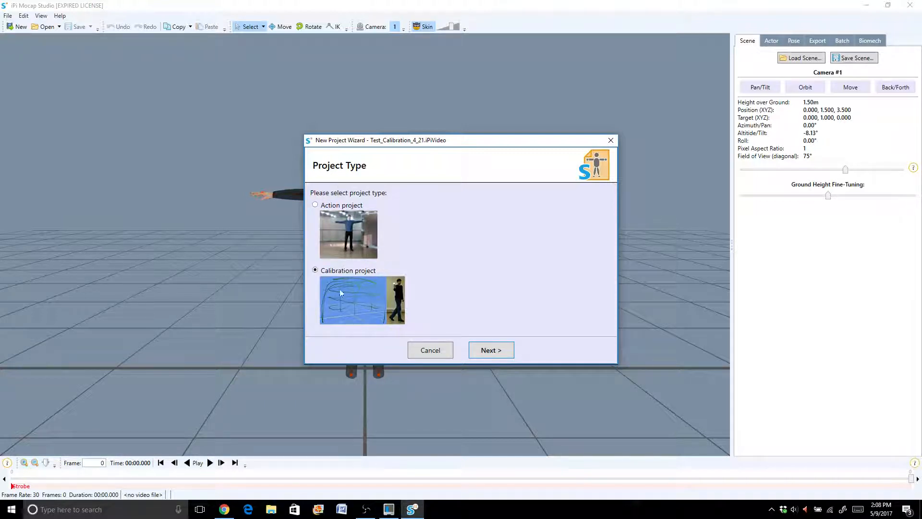
{"action": "left_click", "coordinate": [492, 351]}
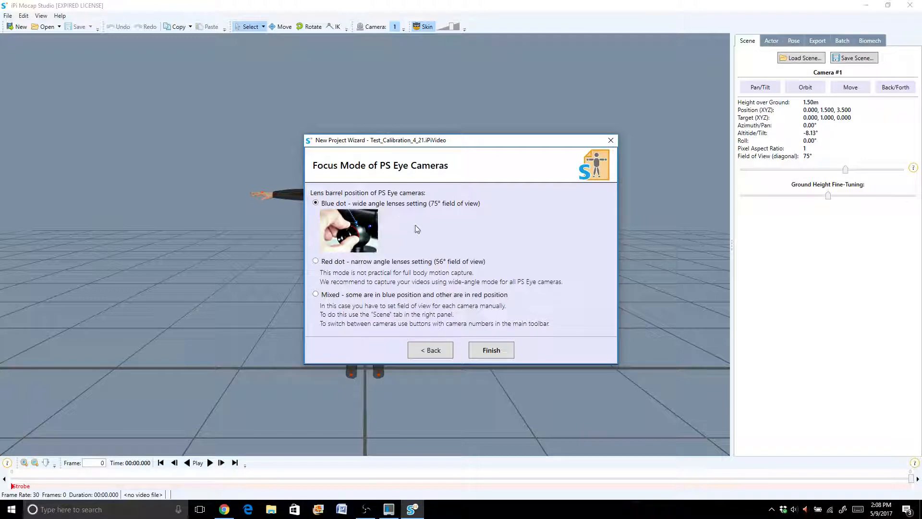
{"action": "left_click", "coordinate": [490, 351]}
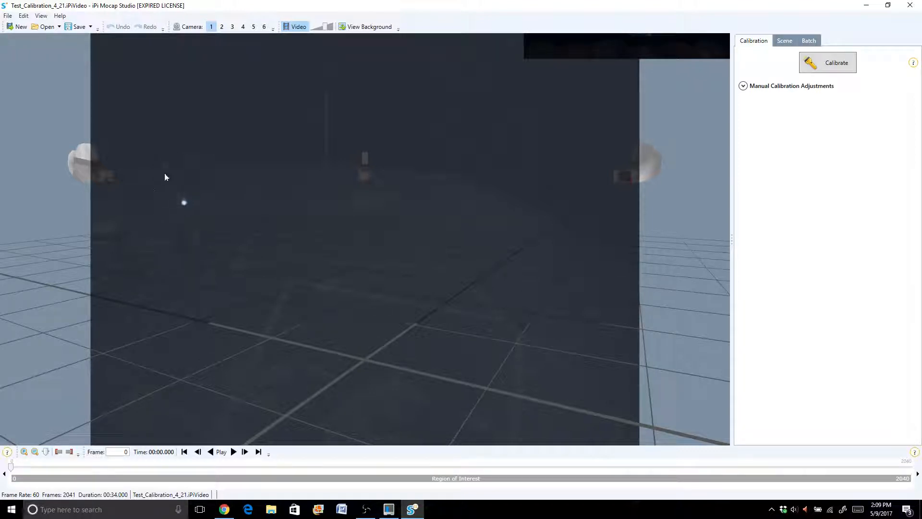
- Start the light-marker calibration and check the marker detection in cameras 2 through 6, returning to camera 1
{"action": "left_click", "coordinate": [815, 64]}
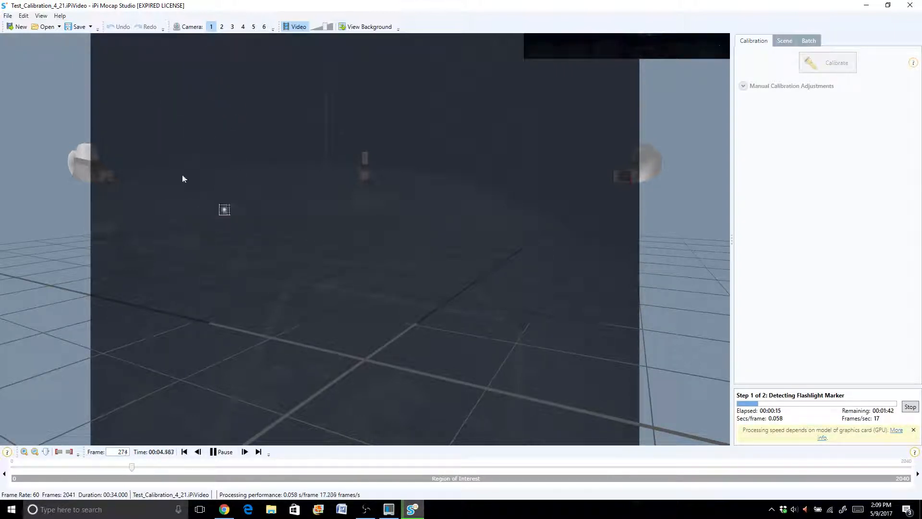
{"action": "left_click", "coordinate": [223, 27]}
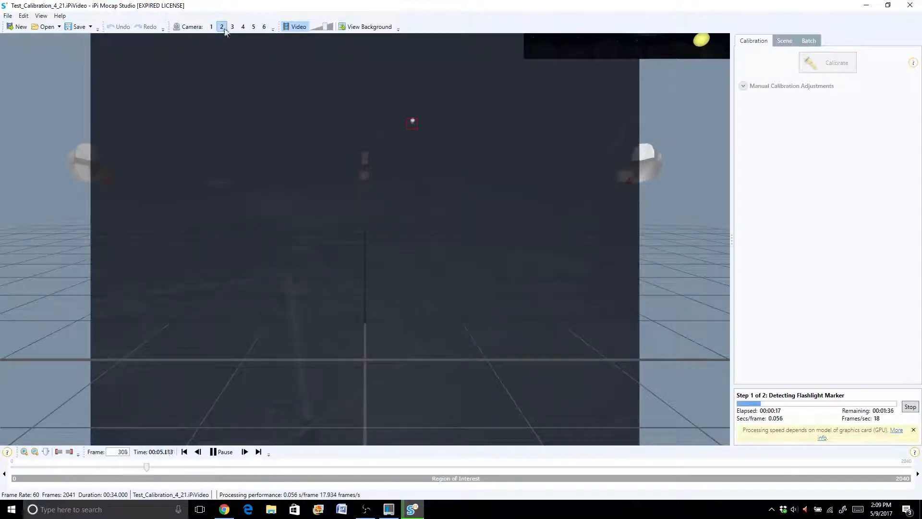
{"action": "left_click", "coordinate": [233, 27]}
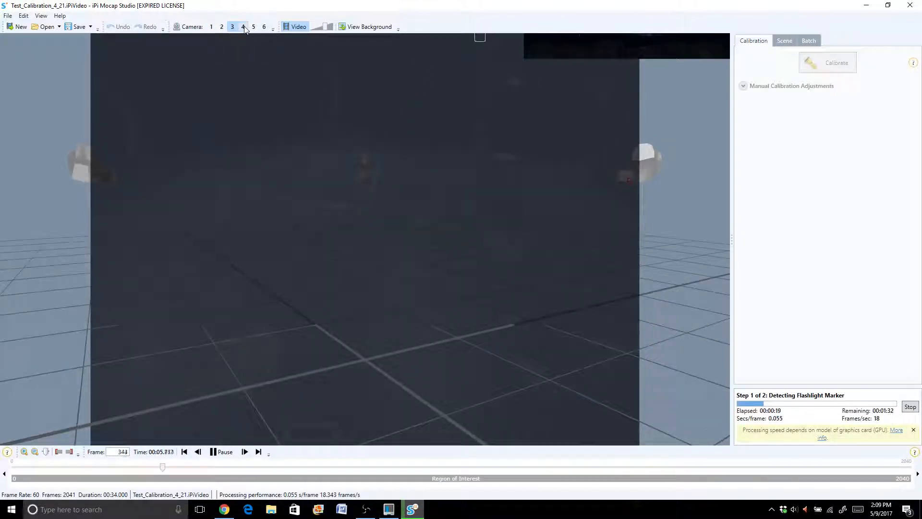
{"action": "left_click", "coordinate": [243, 27]}
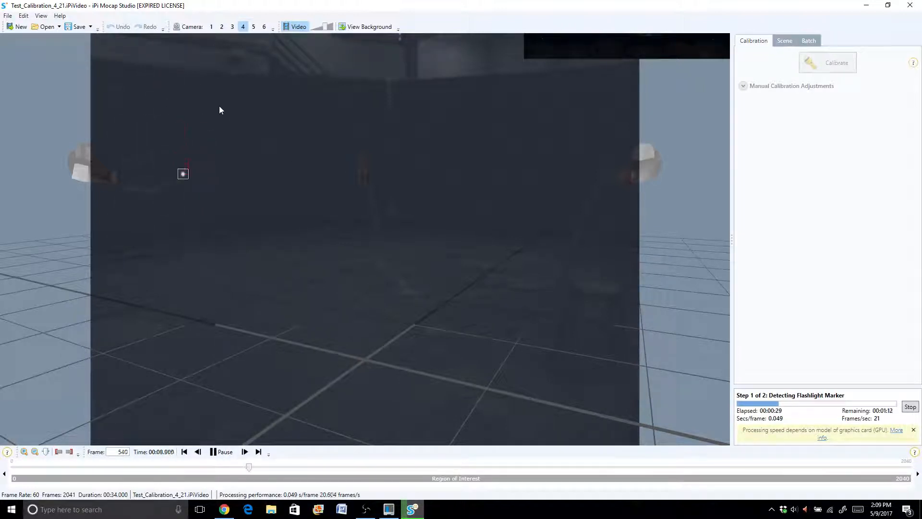
{"action": "left_click", "coordinate": [253, 28]}
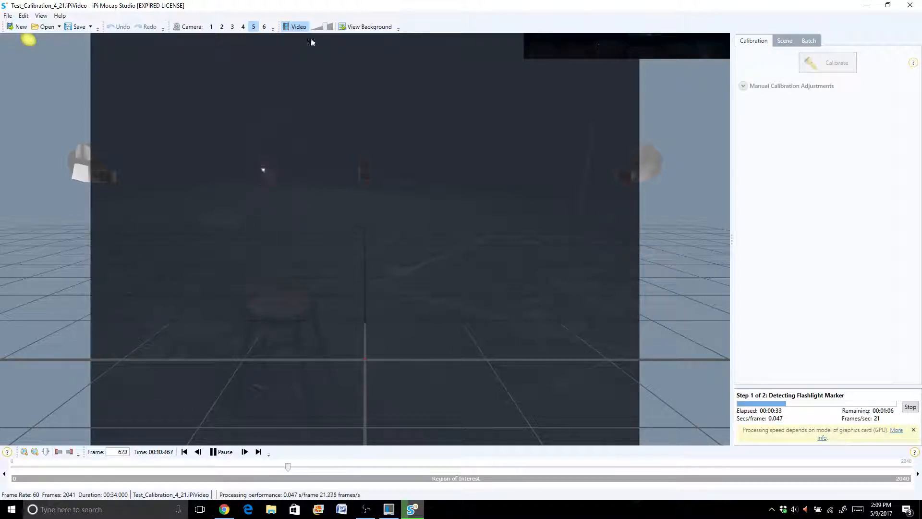
{"action": "left_click", "coordinate": [264, 27]}
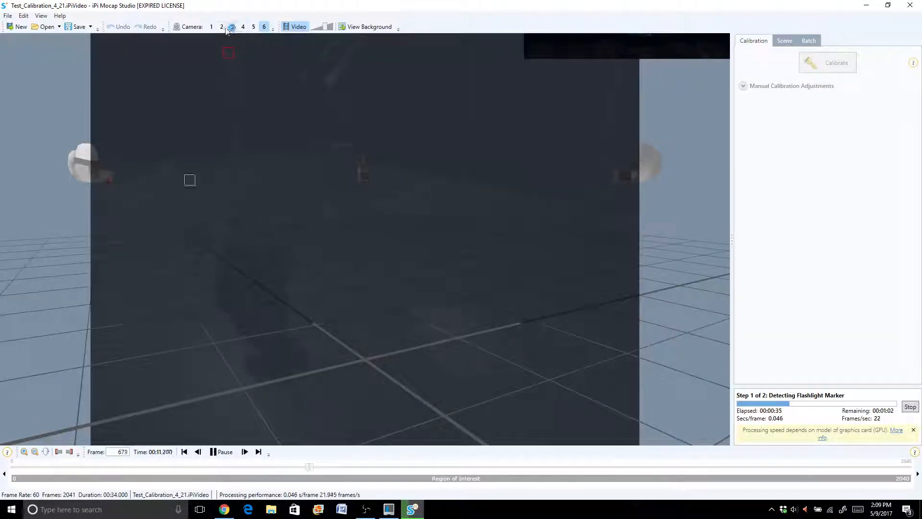
{"action": "left_click", "coordinate": [212, 28]}
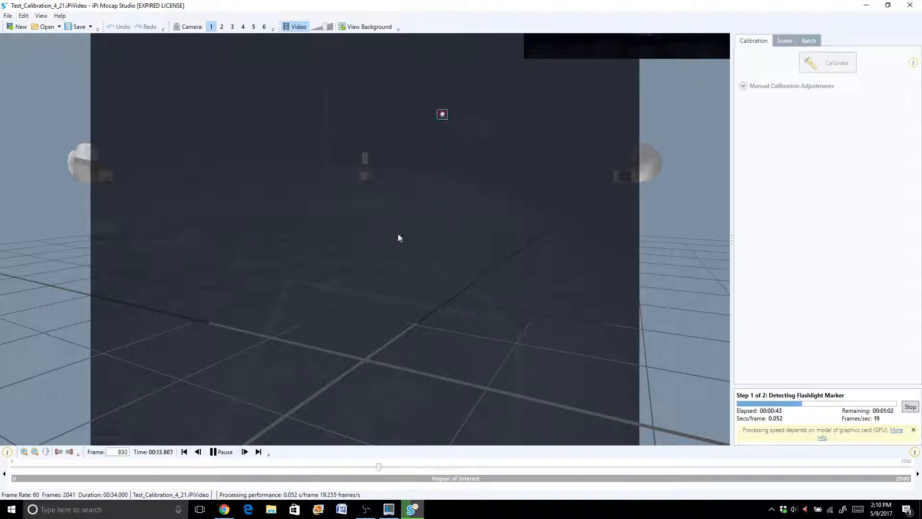
- Set the speaker volume to 8 and let the calibration continue after the initial marker detection
{"action": "left_click", "coordinate": [795, 509]}
{"action": "left_click_drag", "start_coordinate": [809, 486], "coordinate": [790, 487]}
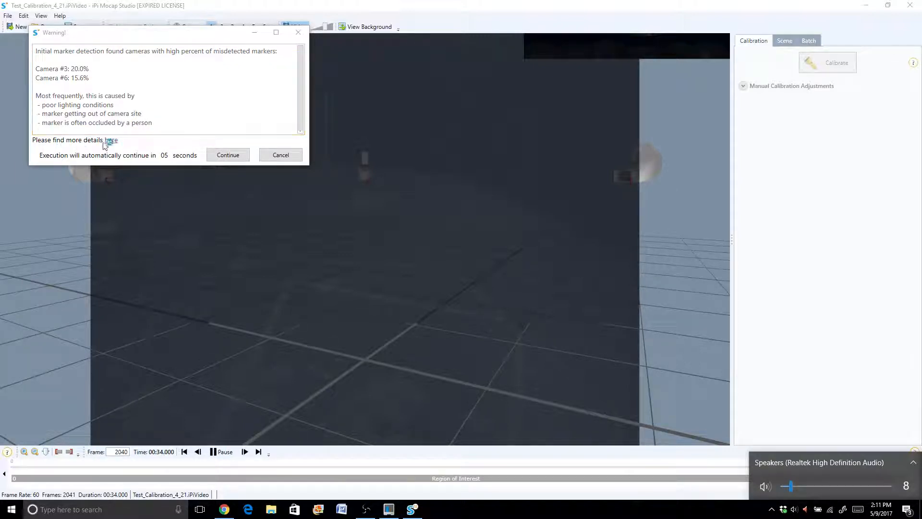
{"action": "left_click", "coordinate": [226, 156]}
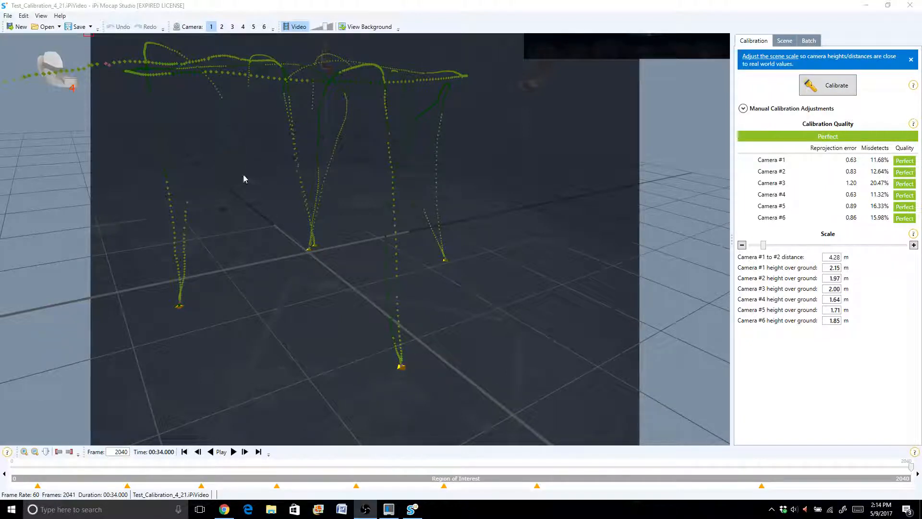
- Save the calibration project as Test_Calibration_4_21.iPiCalib in the Ipi_mocap folder, replacing the existing file
{"action": "left_click", "coordinate": [7, 16]}
{"action": "left_click", "coordinate": [33, 48]}
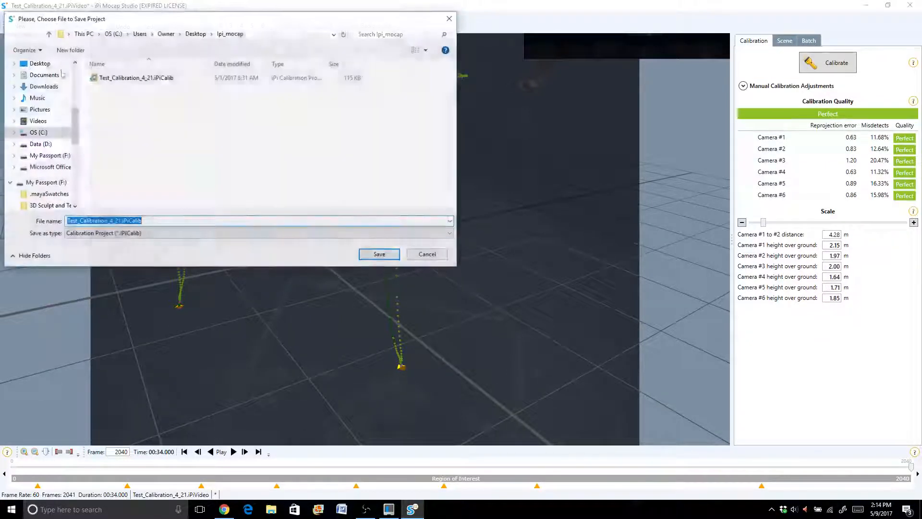
{"action": "left_click", "coordinate": [135, 82]}
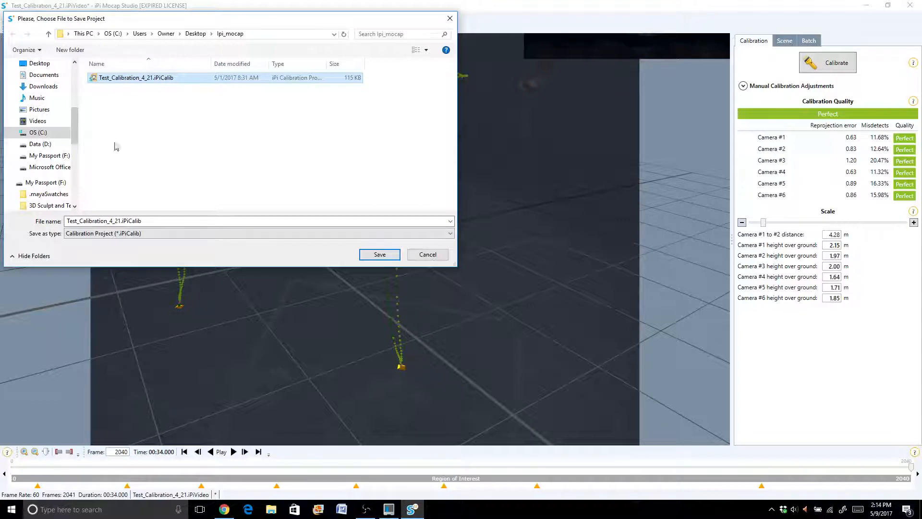
{"action": "left_click", "coordinate": [381, 255]}
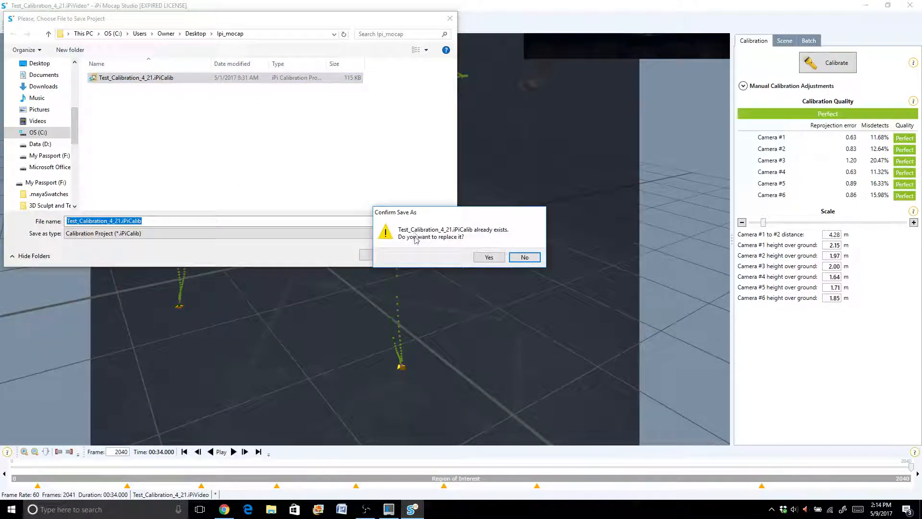
{"action": "left_click", "coordinate": [489, 257]}
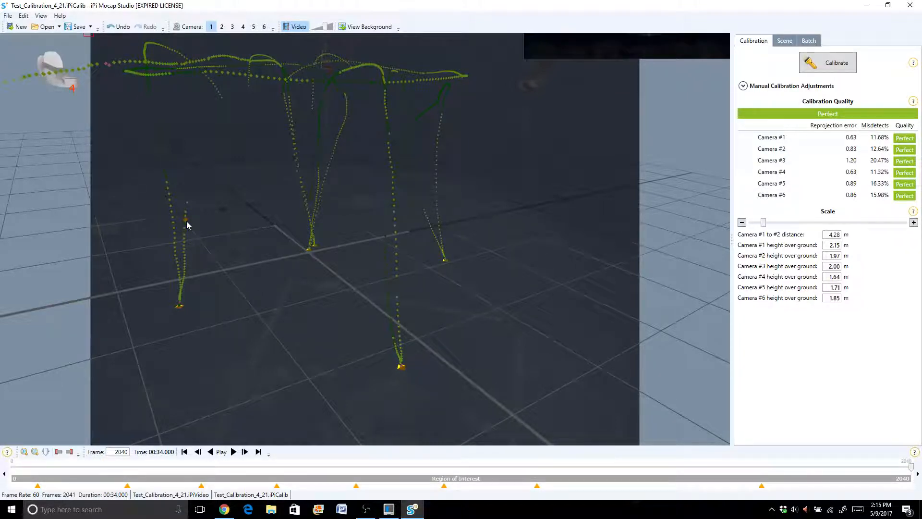
- Set up a new action project from CoralAction_test_4_21.iPiVideo, using Test_Calibration_4_21.iPiCalib as the scene configuration
{"action": "left_click", "coordinate": [8, 15]}
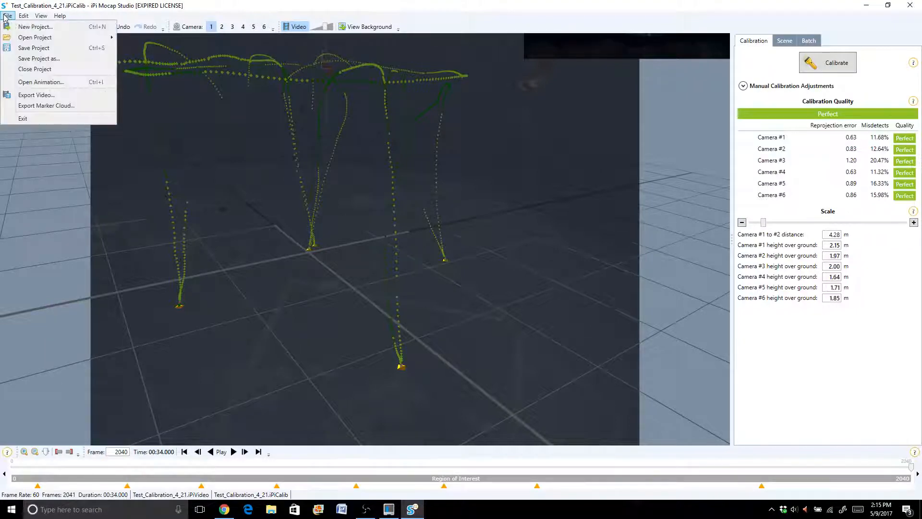
{"action": "left_click", "coordinate": [28, 30]}
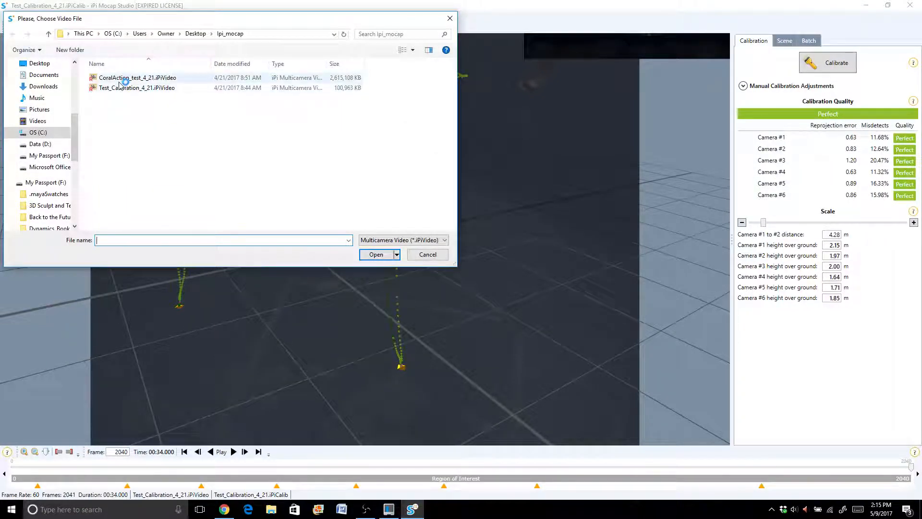
{"action": "left_click", "coordinate": [123, 79]}
{"action": "left_click", "coordinate": [376, 254]}
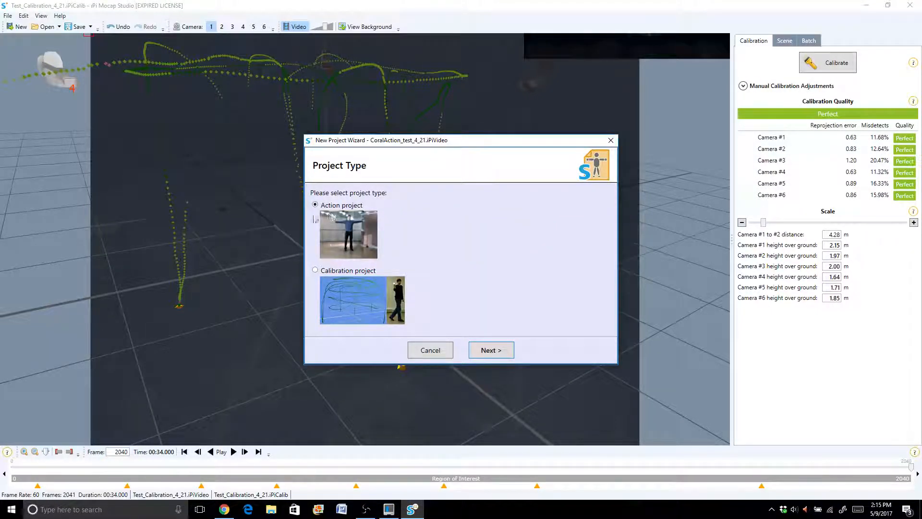
{"action": "left_click", "coordinate": [490, 352]}
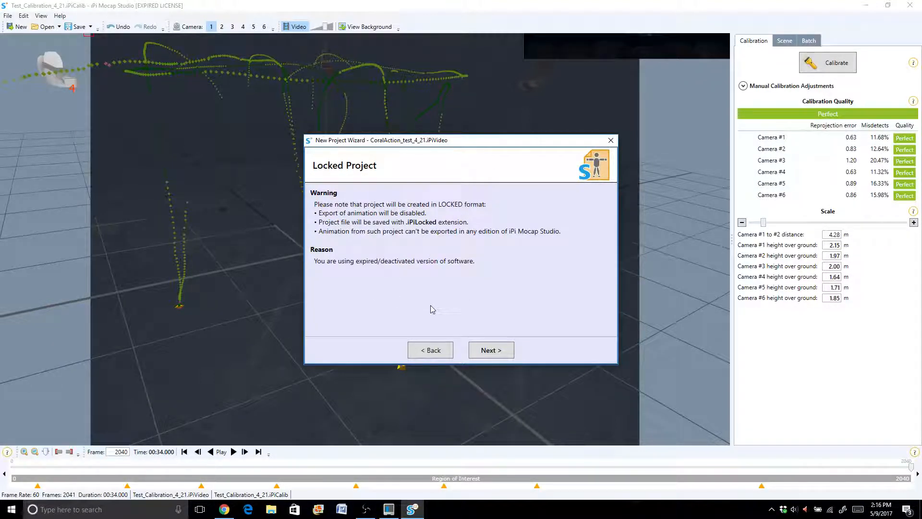
{"action": "left_click", "coordinate": [496, 351]}
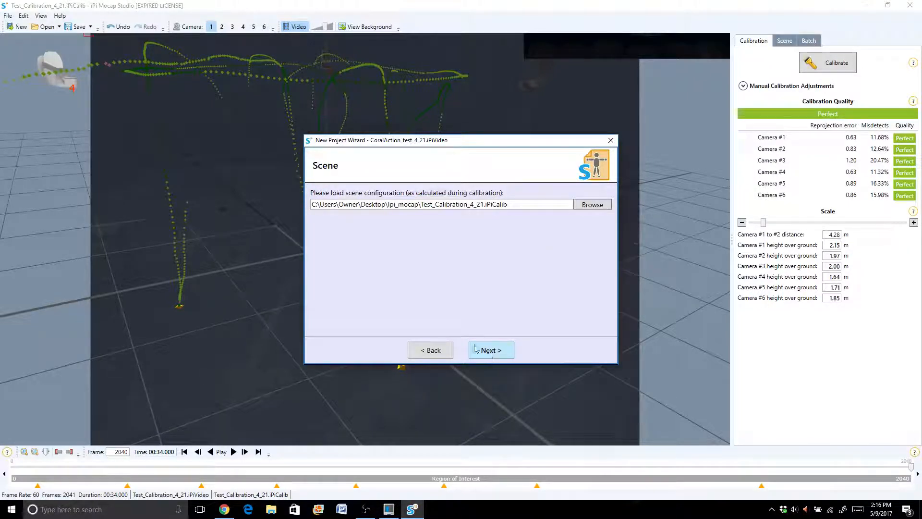
{"action": "left_click", "coordinate": [491, 355]}
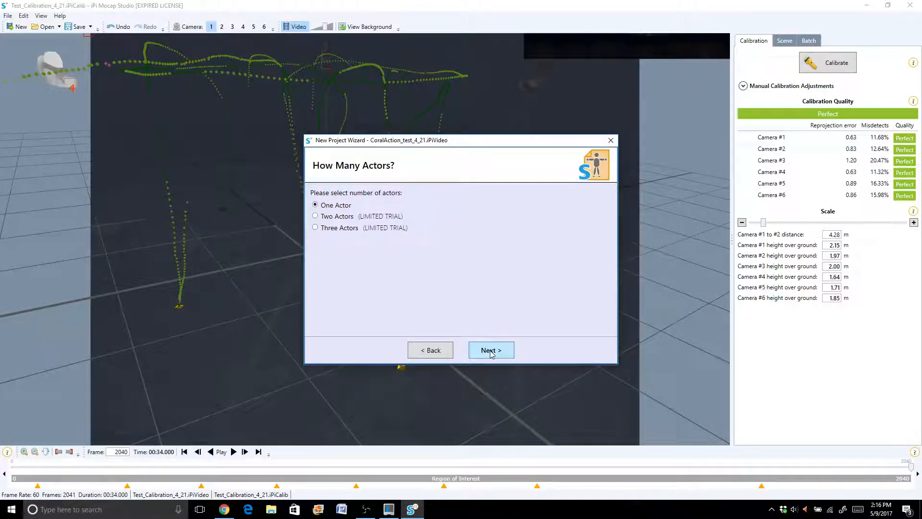
- Define one male actor 1.70 m tall with the T-shirt clothing model and finish creating the project
{"action": "left_click", "coordinate": [491, 351]}
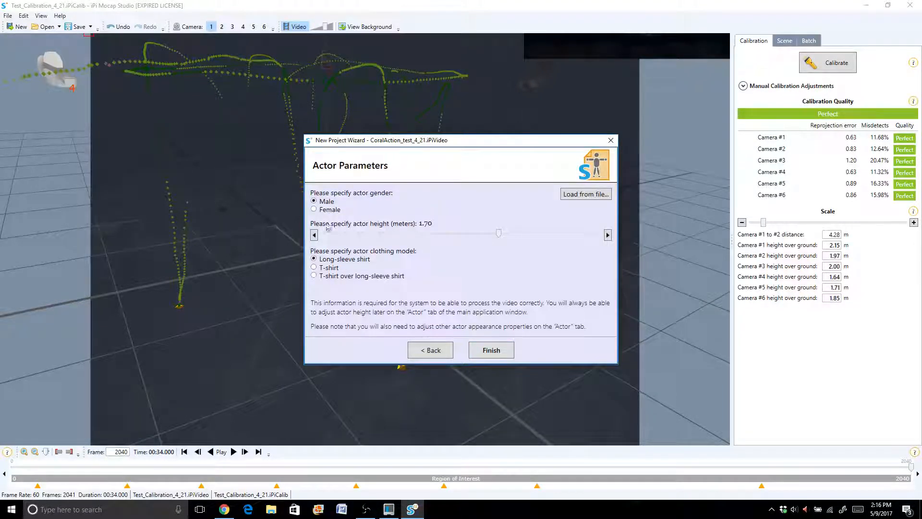
{"action": "left_click", "coordinate": [315, 268]}
{"action": "left_click", "coordinate": [494, 351]}
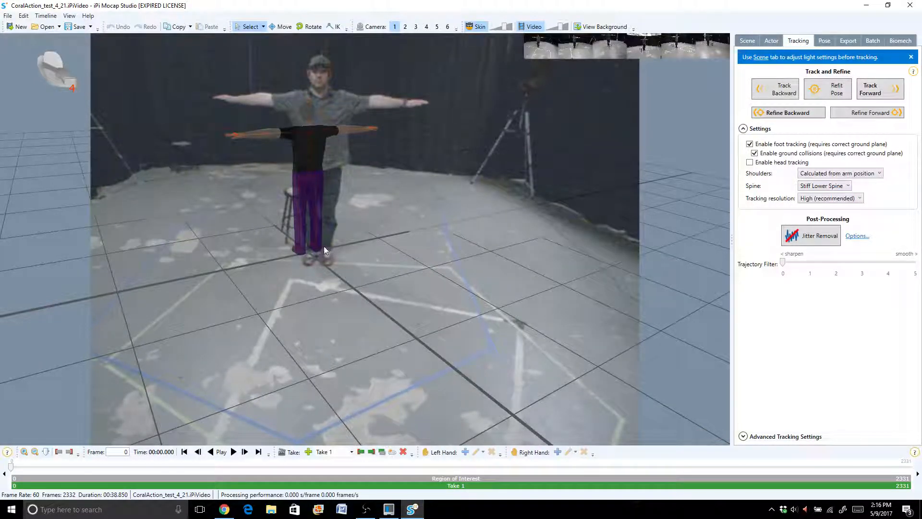
- Compare the actor model with the filmed performer in cameras 2 through 6 and return to camera 1
{"action": "left_click", "coordinate": [405, 27]}
{"action": "left_click", "coordinate": [416, 27]}
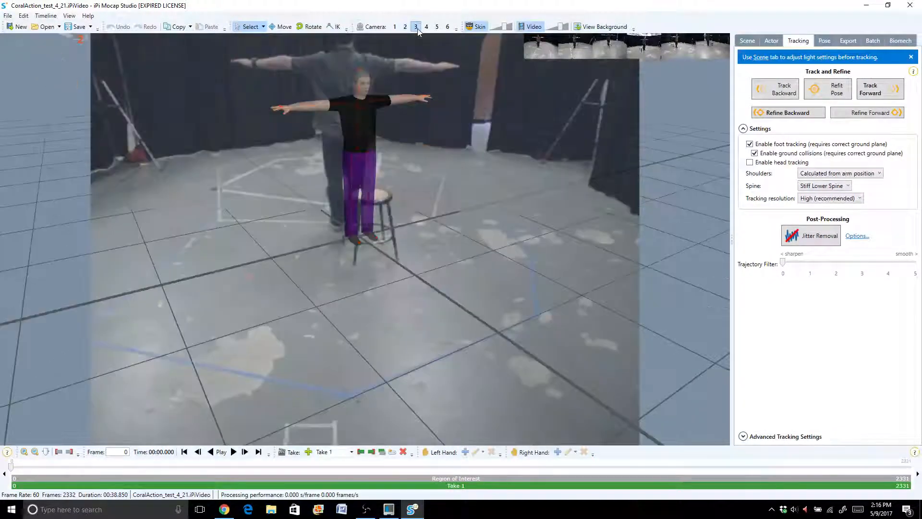
{"action": "left_click", "coordinate": [426, 27]}
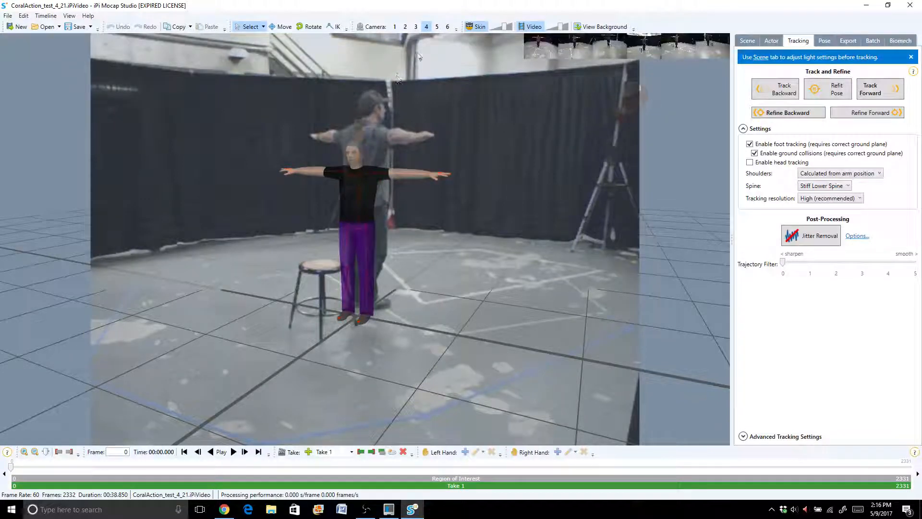
{"action": "left_click", "coordinate": [437, 27]}
{"action": "left_click", "coordinate": [447, 29]}
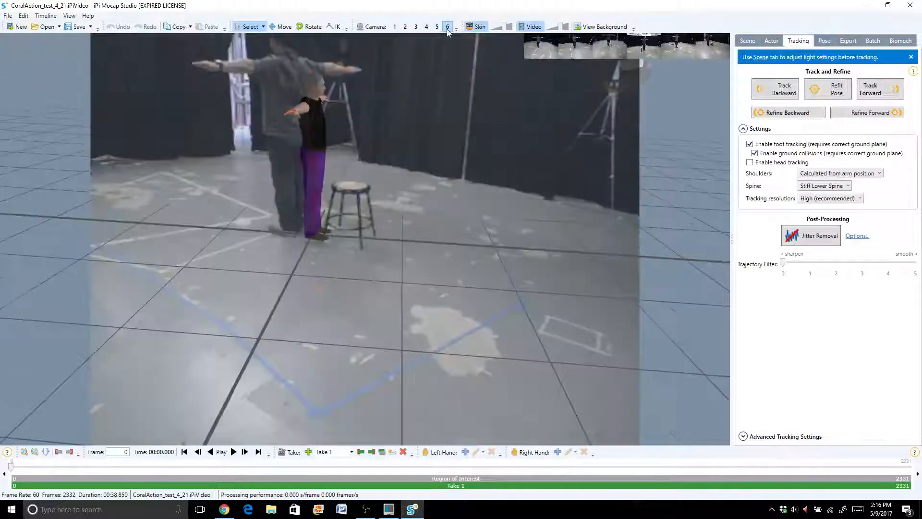
{"action": "left_click", "coordinate": [394, 28]}
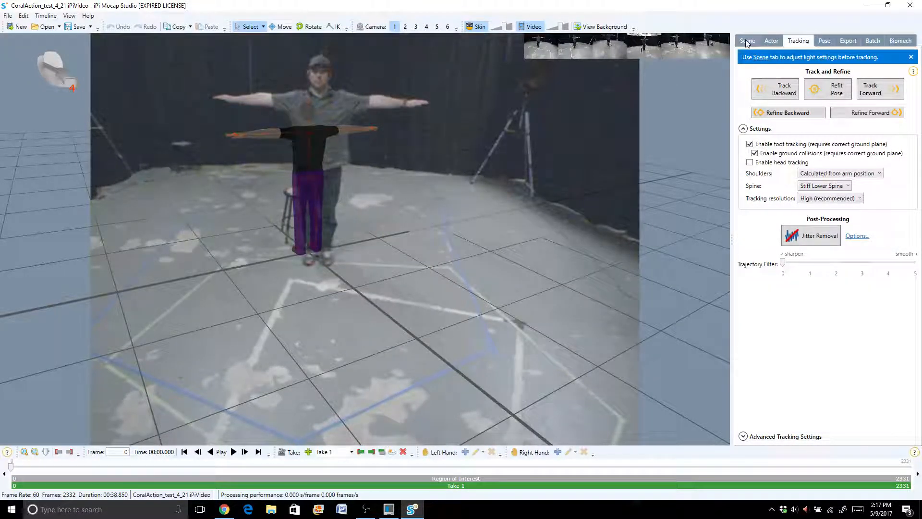
- Place the scene light at the current virtual camera position of camera 1
{"action": "left_click", "coordinate": [771, 41]}
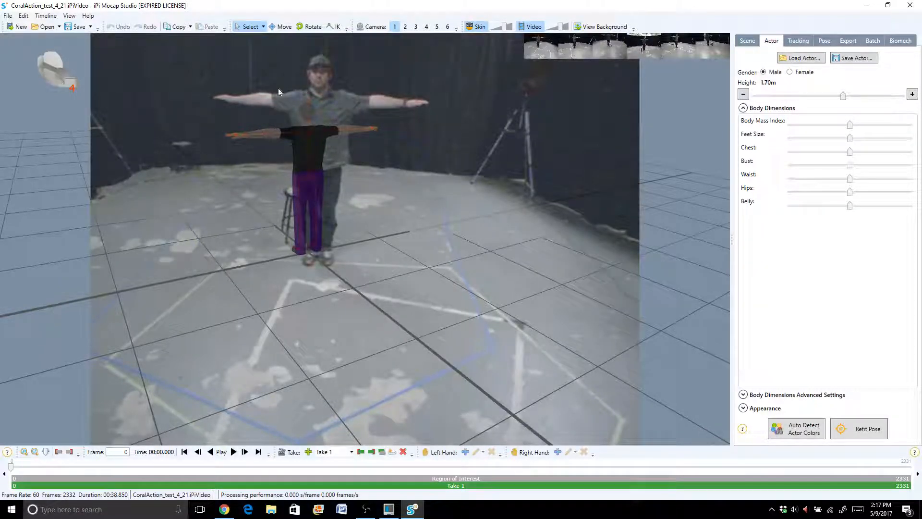
{"action": "left_click", "coordinate": [751, 42]}
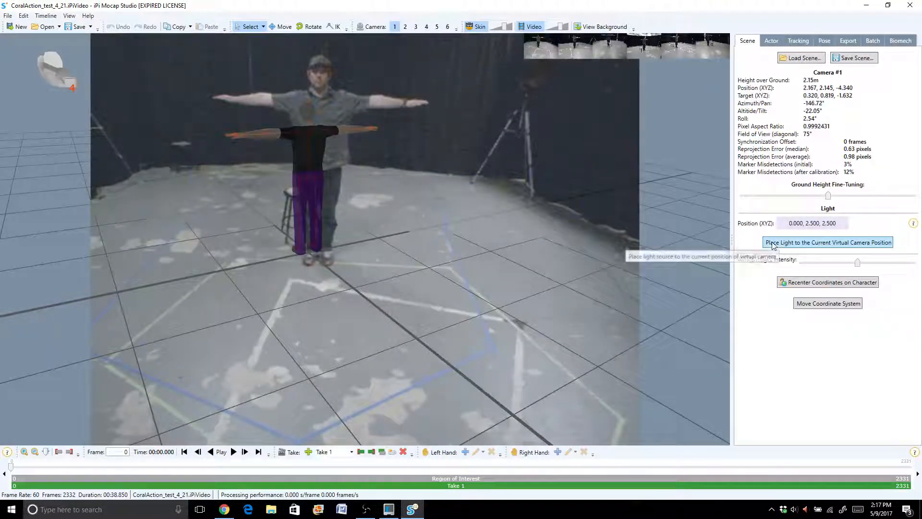
{"action": "left_click", "coordinate": [802, 243]}
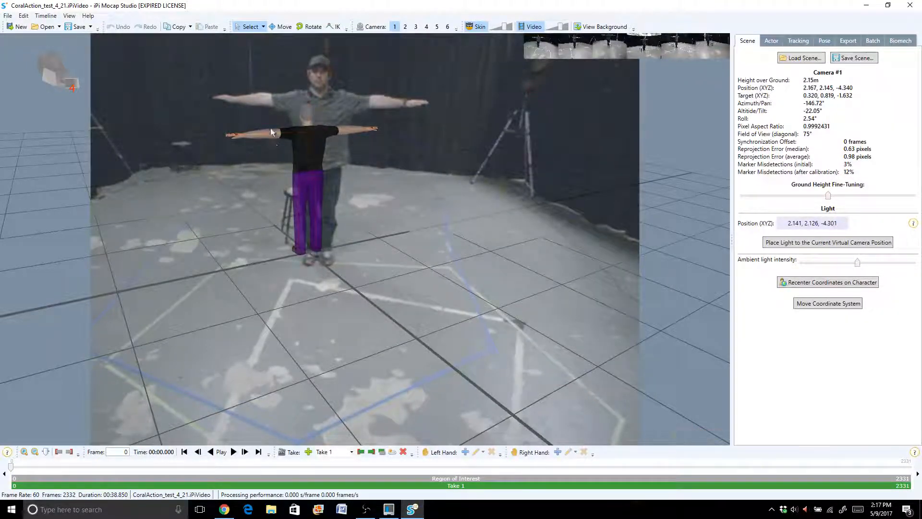
- Set the actor's height to 2.10 m and move and rotate the model to overlay the performer in camera 1
{"action": "left_click", "coordinate": [771, 41]}
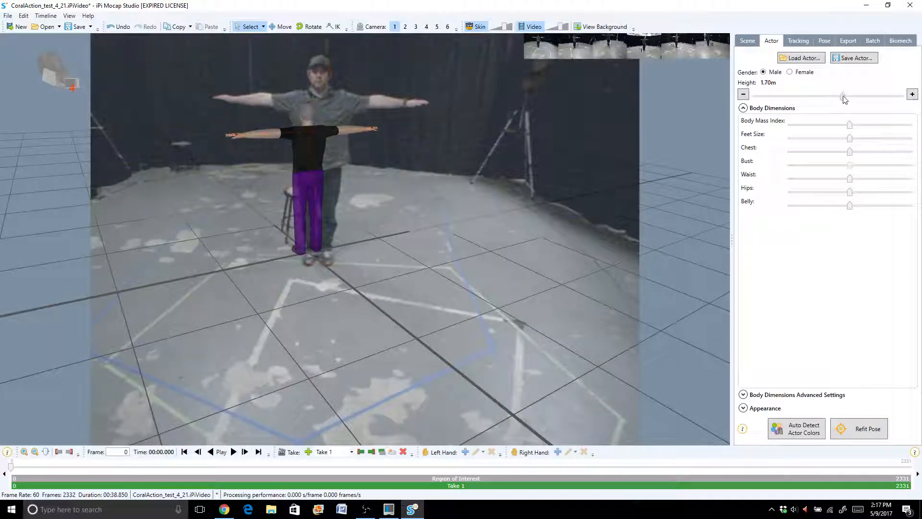
{"action": "left_click_drag", "start_coordinate": [843, 98], "coordinate": [873, 99]}
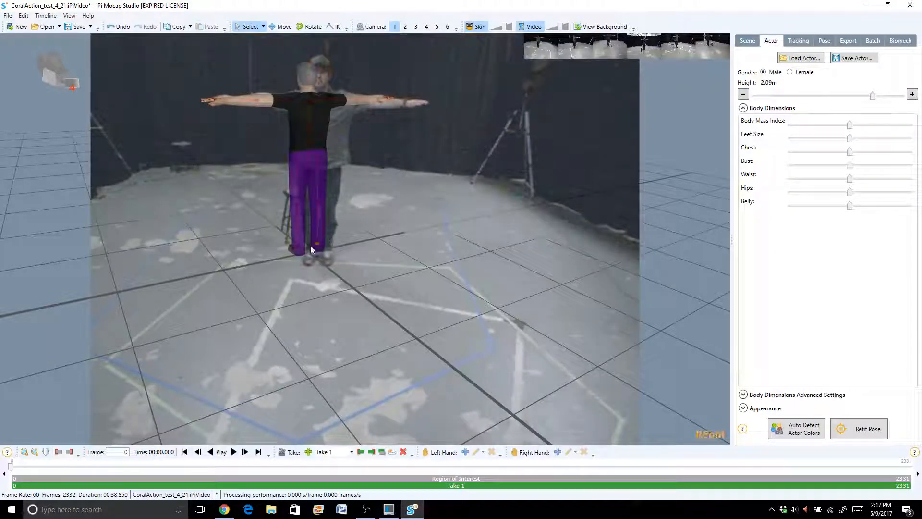
{"action": "left_click", "coordinate": [278, 28]}
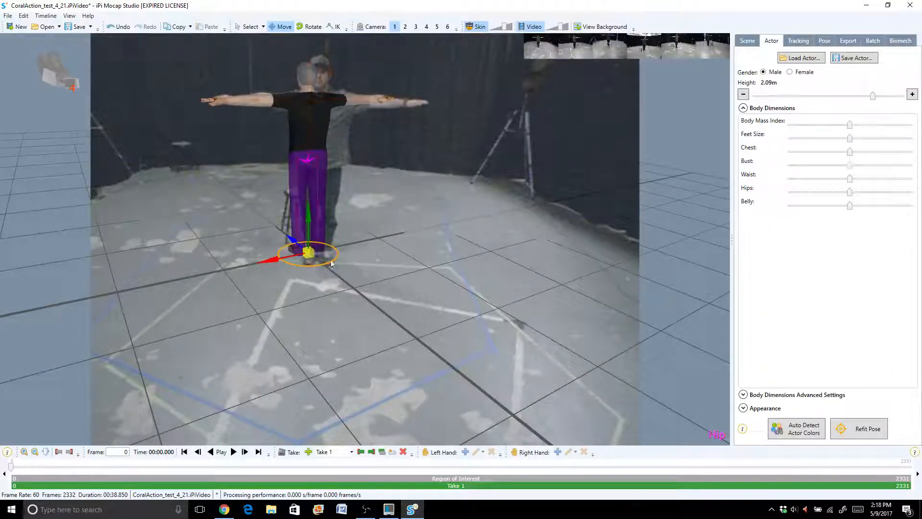
{"action": "left_click_drag", "start_coordinate": [292, 265], "coordinate": [336, 248]}
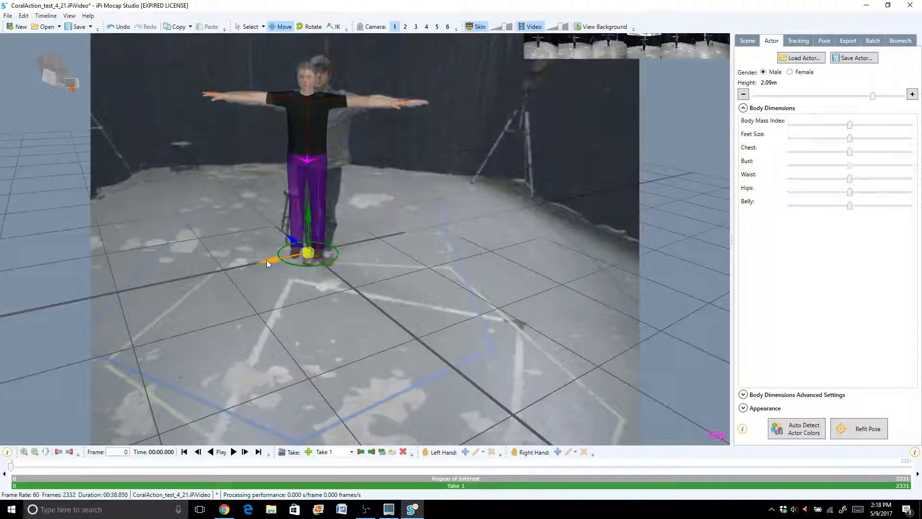
{"action": "left_click_drag", "start_coordinate": [267, 260], "coordinate": [307, 250]}
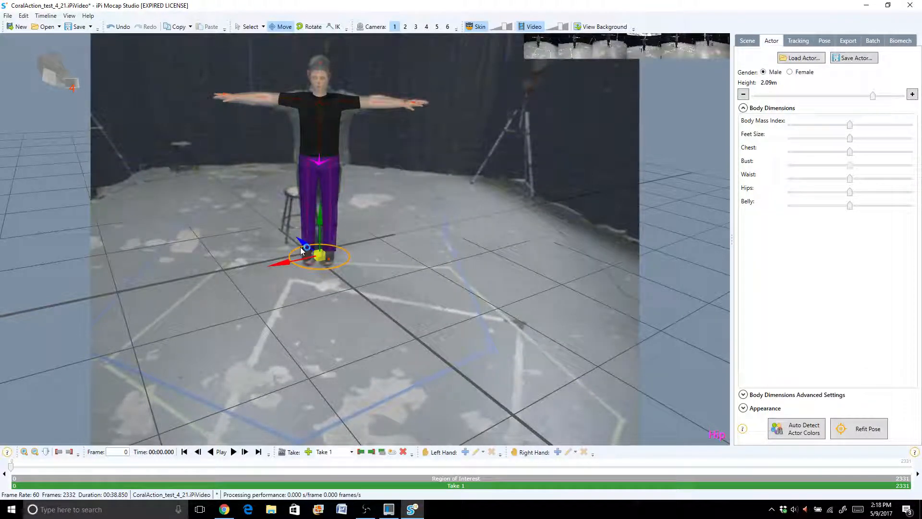
{"action": "left_click_drag", "start_coordinate": [301, 241], "coordinate": [278, 265]}
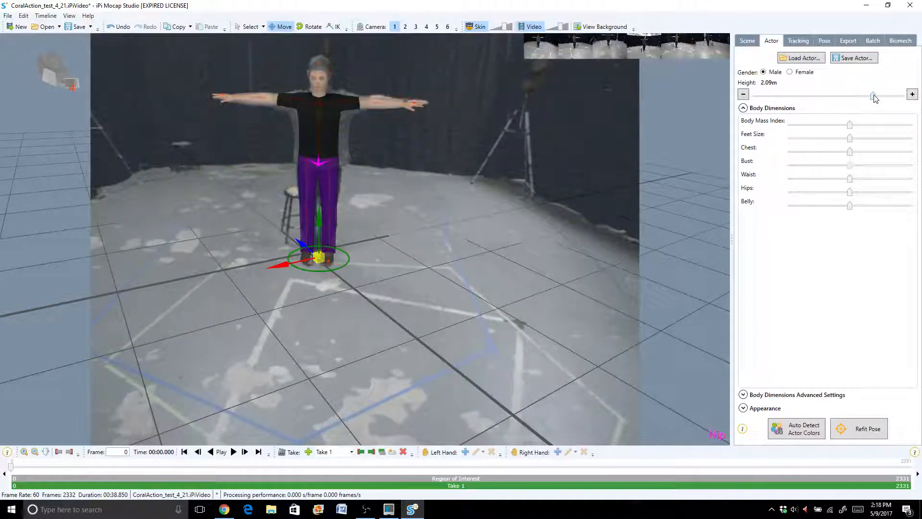
{"action": "left_click_drag", "start_coordinate": [872, 95], "coordinate": [874, 96]}
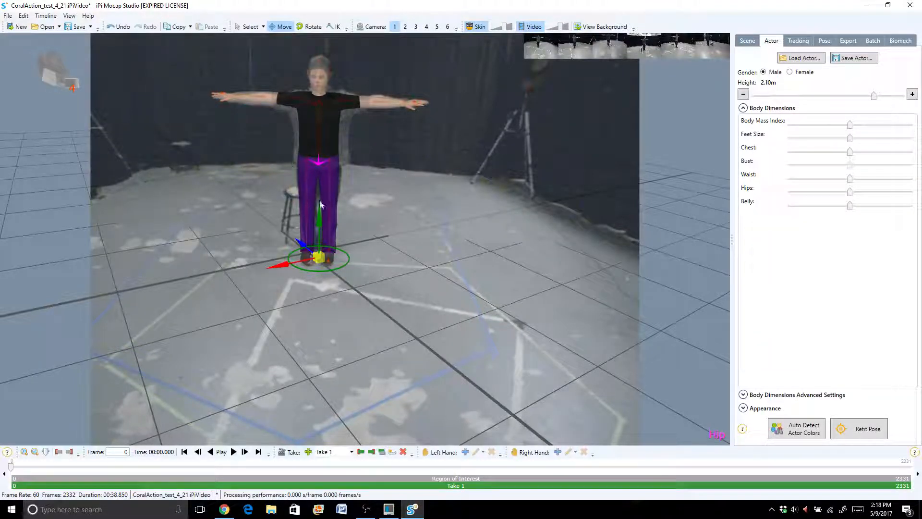
- Fine-tune the actor's position over the performer in cameras 2 and 3, and check the fit in cameras 4 through 6 before returning to camera 1
{"action": "left_click", "coordinate": [406, 28]}
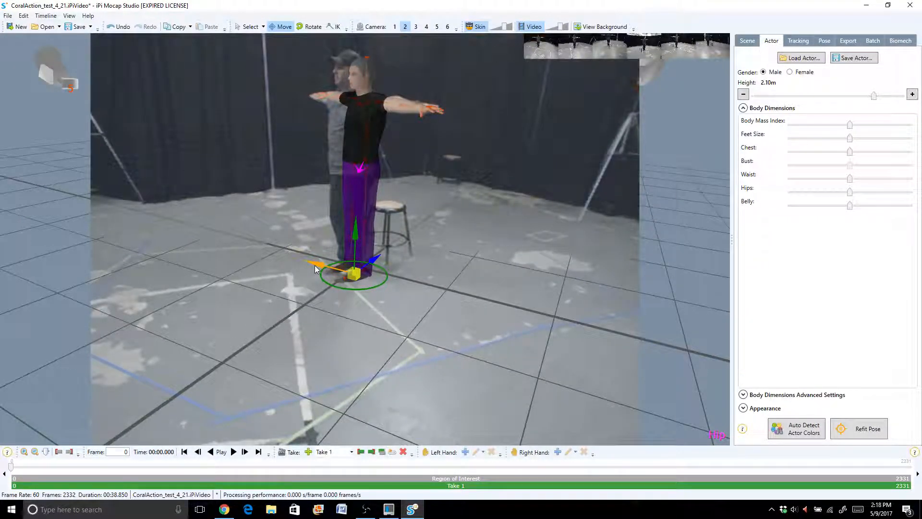
{"action": "left_click_drag", "start_coordinate": [316, 268], "coordinate": [305, 265]}
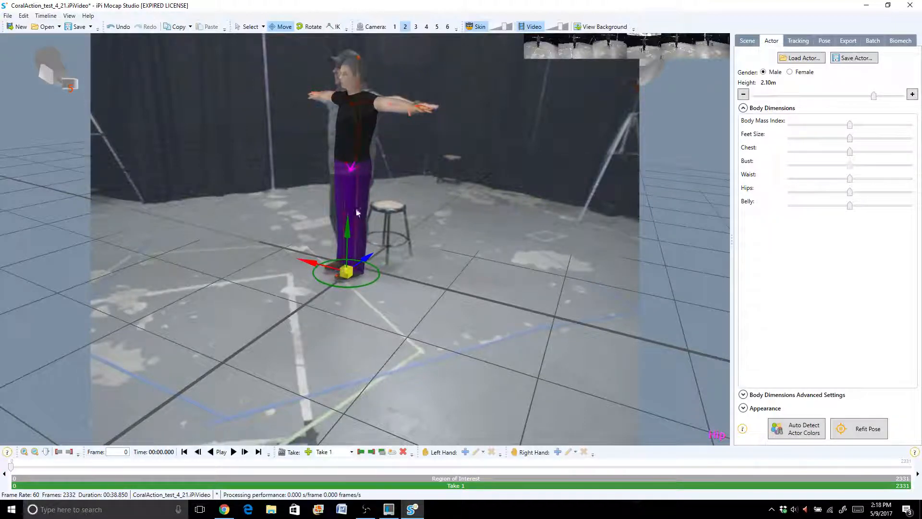
{"action": "left_click", "coordinate": [416, 27]}
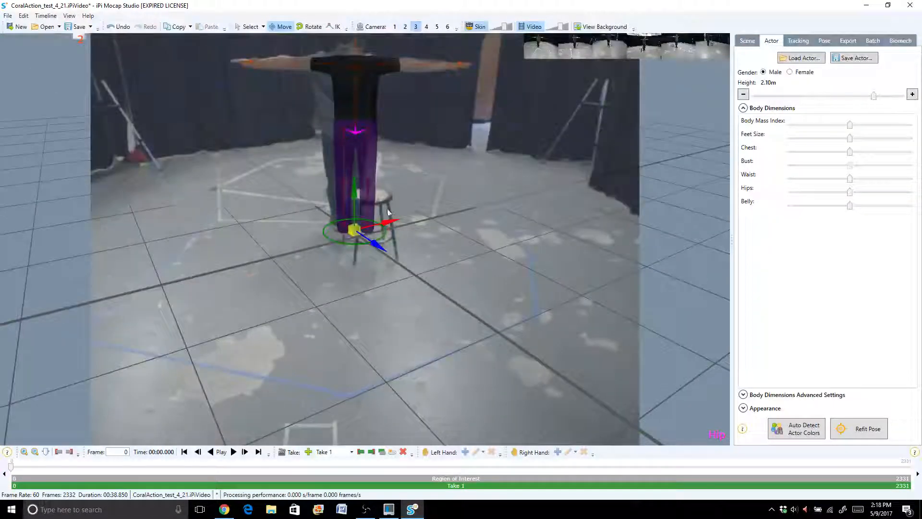
{"action": "left_click_drag", "start_coordinate": [390, 221], "coordinate": [379, 224]}
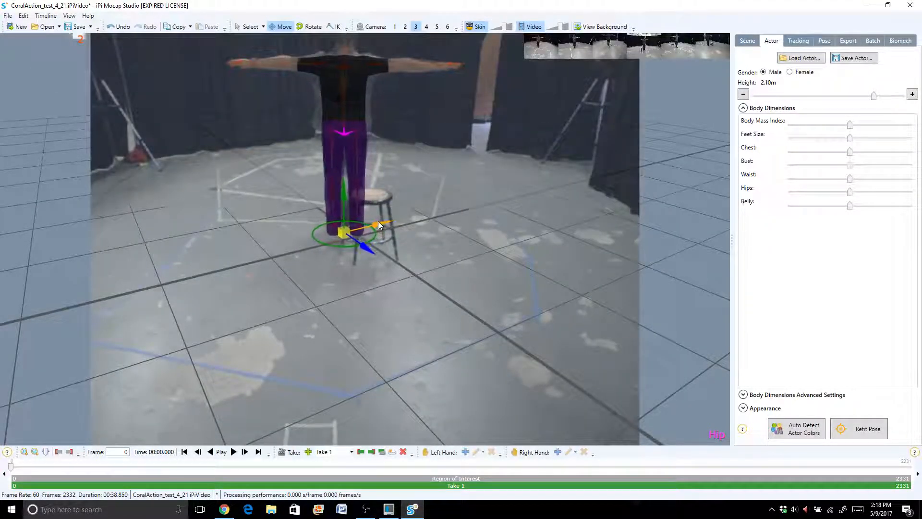
{"action": "left_click", "coordinate": [427, 28]}
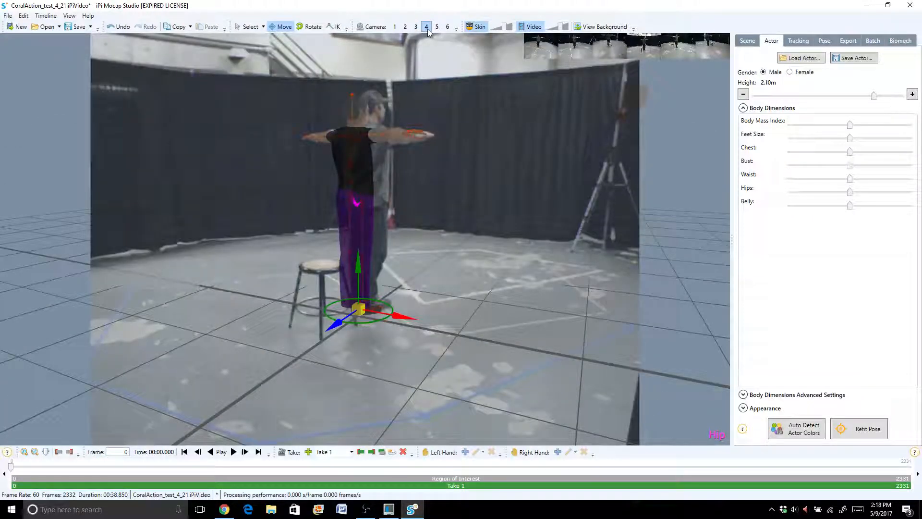
{"action": "left_click", "coordinate": [437, 27]}
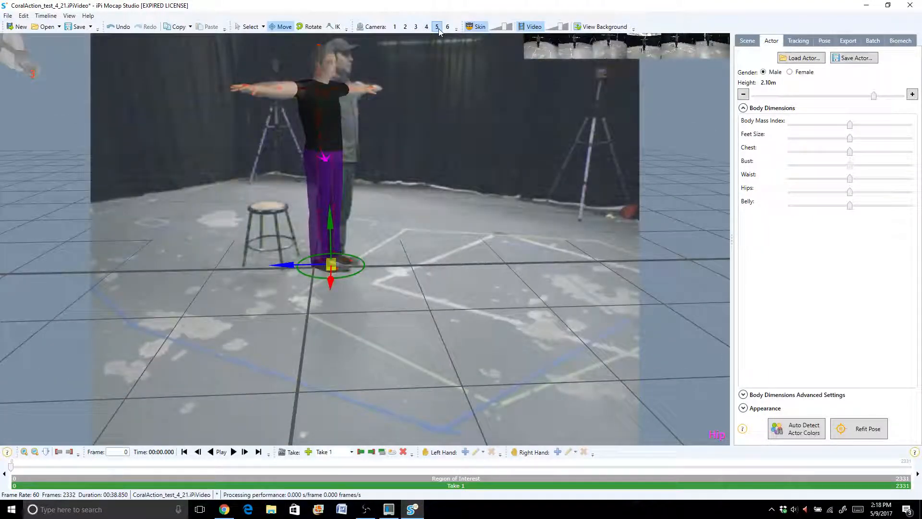
{"action": "left_click", "coordinate": [448, 27]}
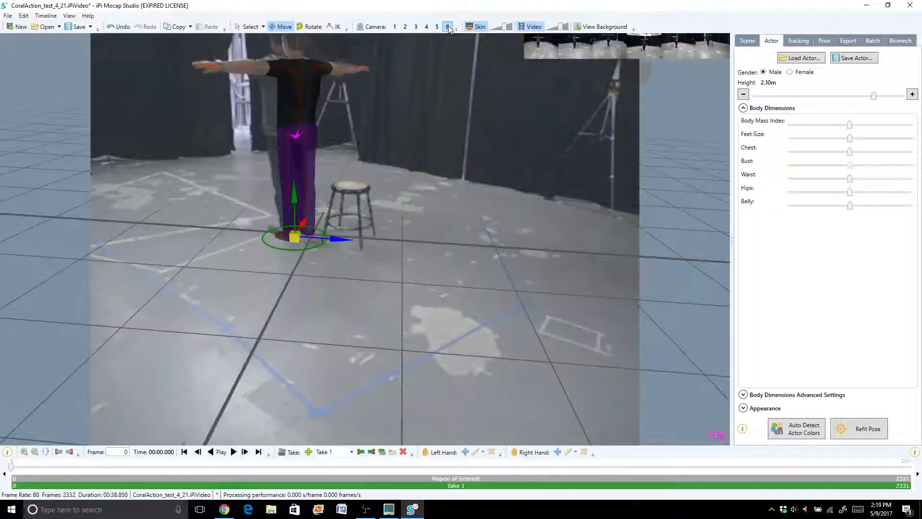
{"action": "left_click", "coordinate": [395, 27]}
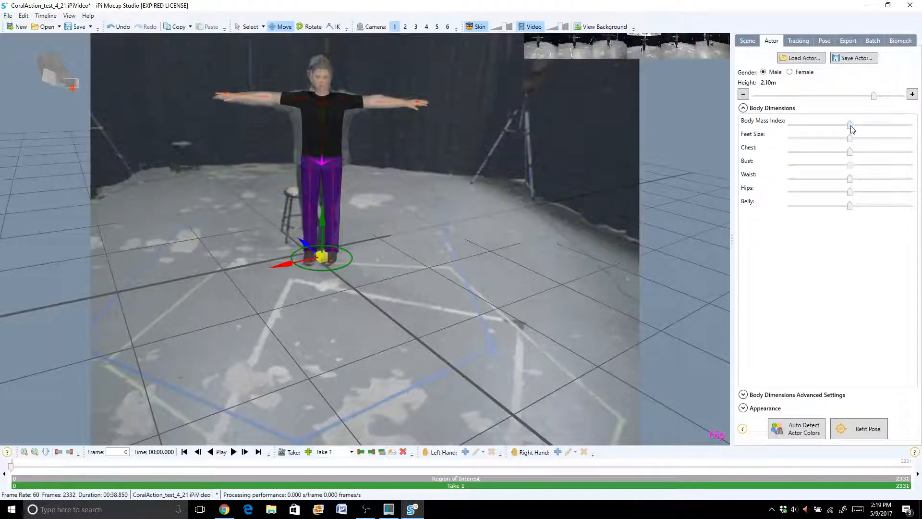
- With the actor's body mass index raised slightly, auto-detect the actor's colors and refit its pose
{"action": "left_click_drag", "start_coordinate": [850, 126], "coordinate": [865, 127]}
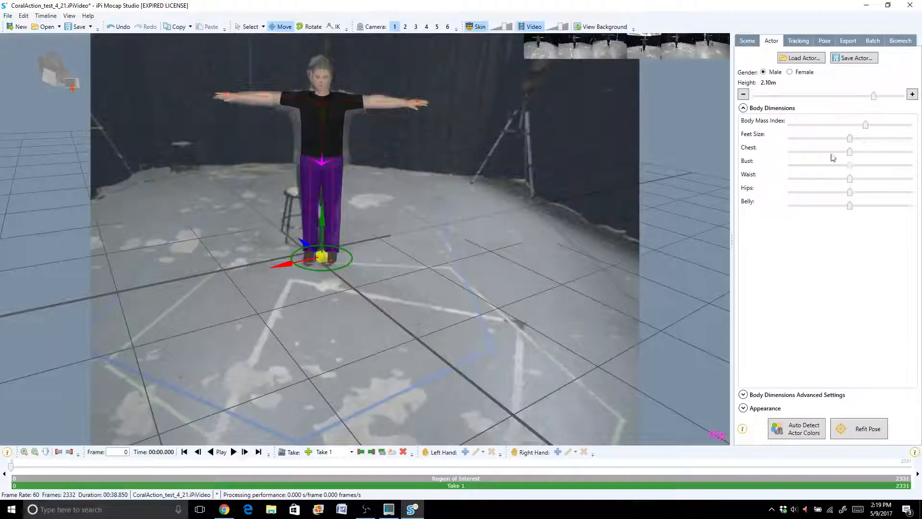
{"action": "left_click", "coordinate": [804, 427]}
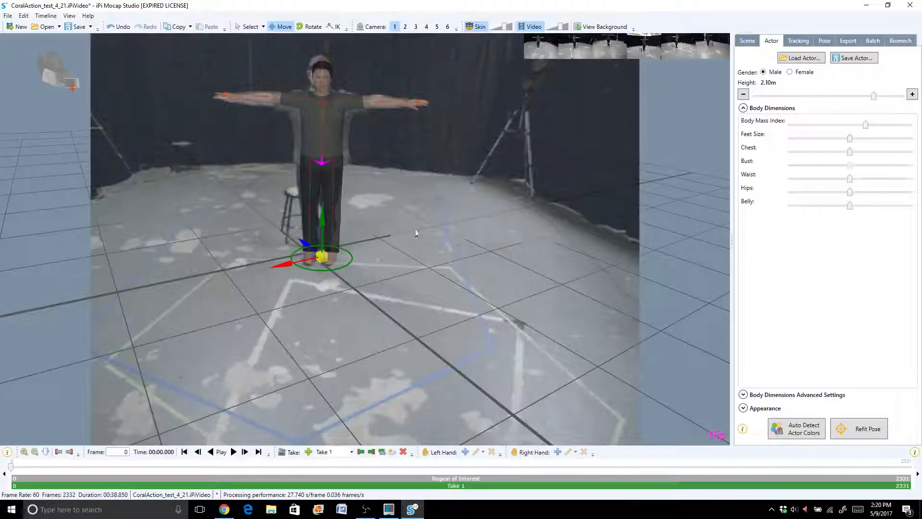
{"action": "left_click", "coordinate": [862, 429]}
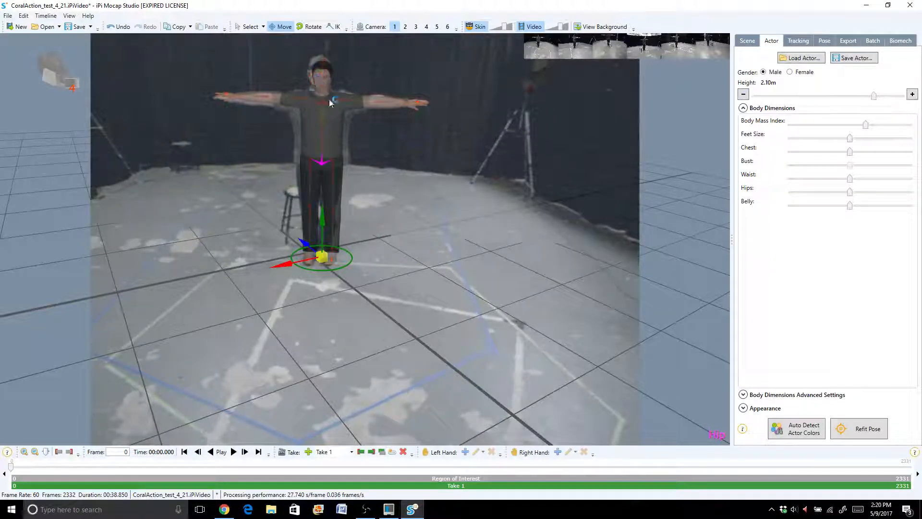
{"action": "left_click", "coordinate": [861, 436]}
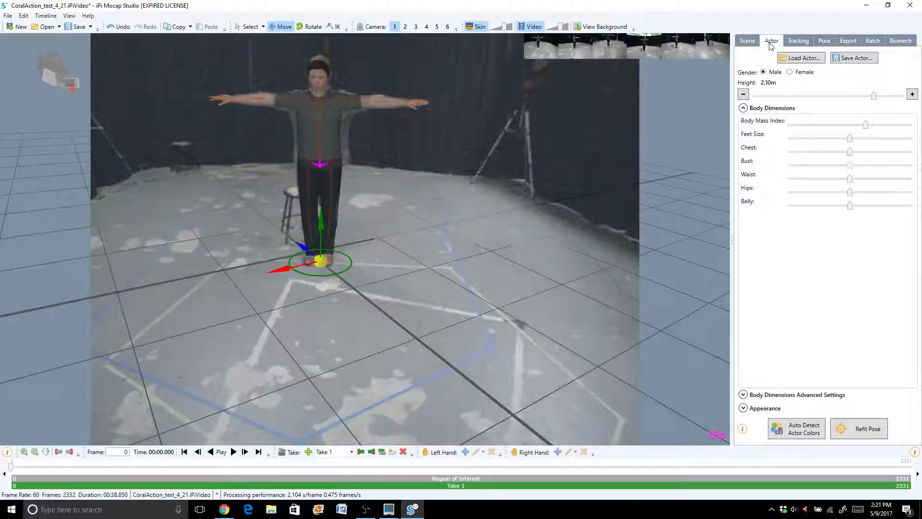
- Set the tracking spine option to Flexible Lower Spine and track forward briefly, stopping after the first few frames
{"action": "left_click", "coordinate": [797, 42]}
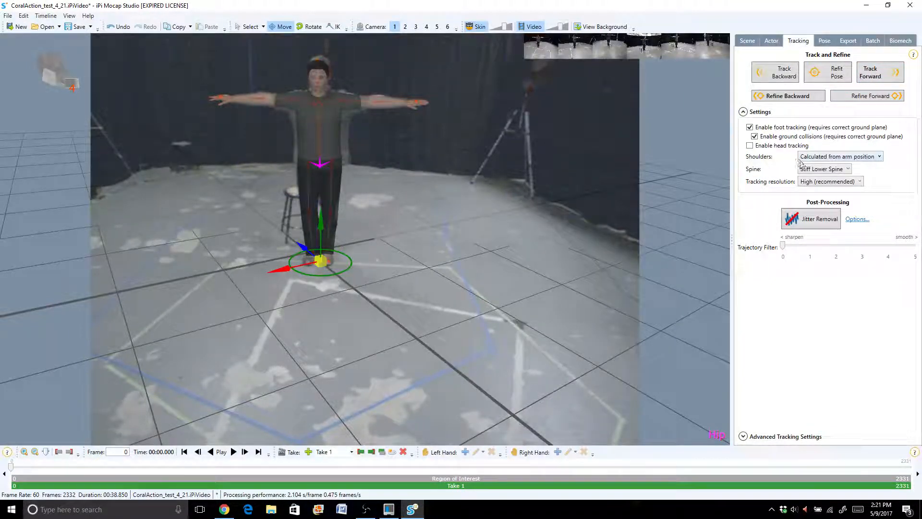
{"action": "left_click", "coordinate": [819, 171]}
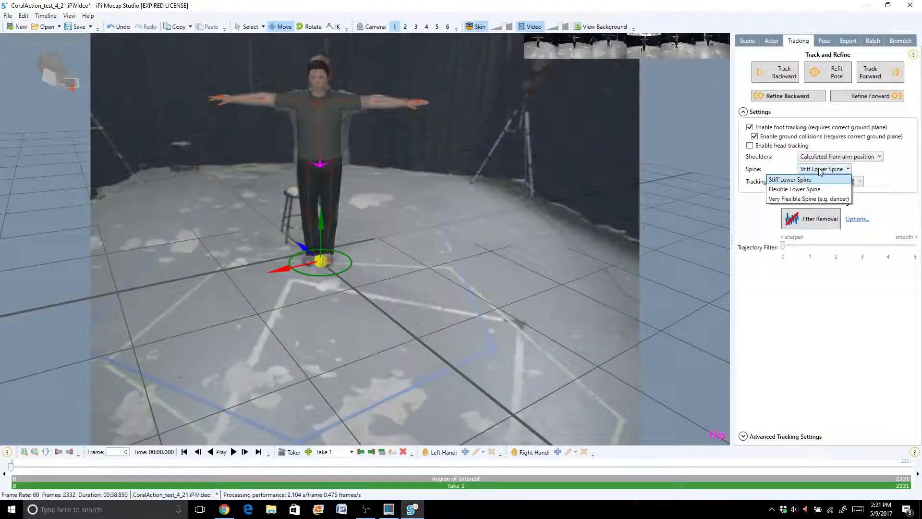
{"action": "left_click", "coordinate": [798, 189]}
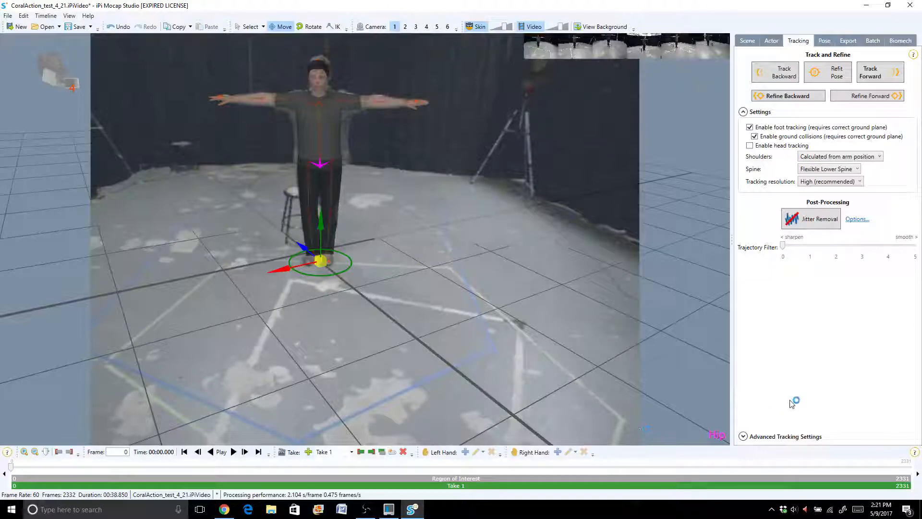
{"action": "left_click", "coordinate": [876, 72]}
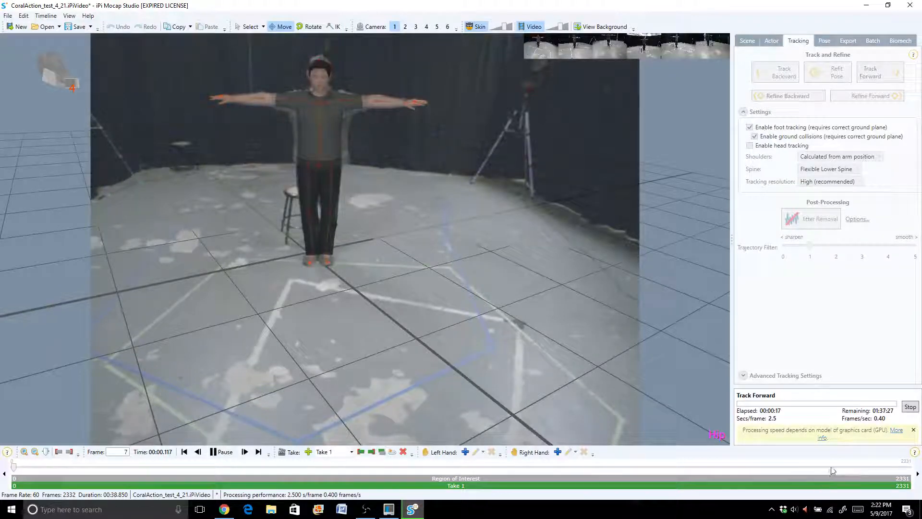
{"action": "left_click", "coordinate": [911, 408]}
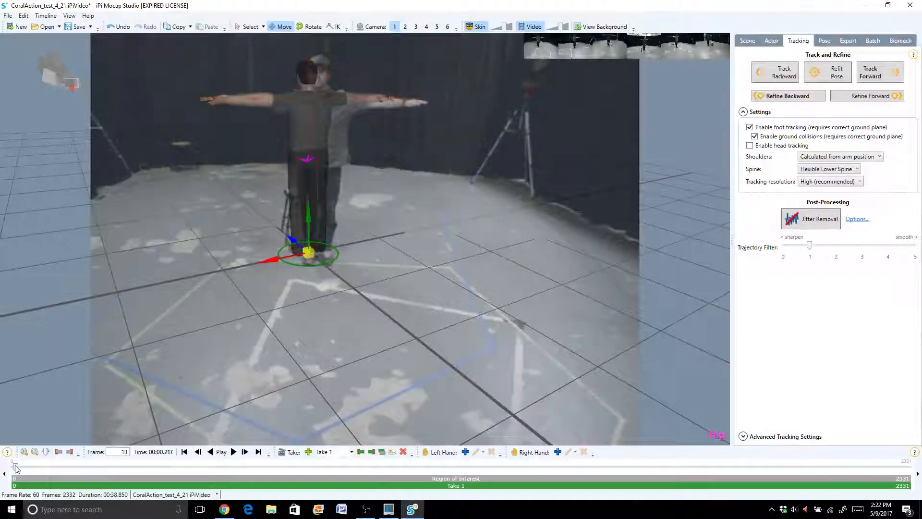
- Review the tracked opening frames and set the region of interest to frames 141 through 409
{"action": "mouse_move", "coordinate": [14, 468]}
{"action": "left_mouse_down"}
{"action": "mouse_move", "coordinate": [90, 468]}
{"action": "mouse_move", "coordinate": [1, 475]}
{"action": "left_mouse_up"}
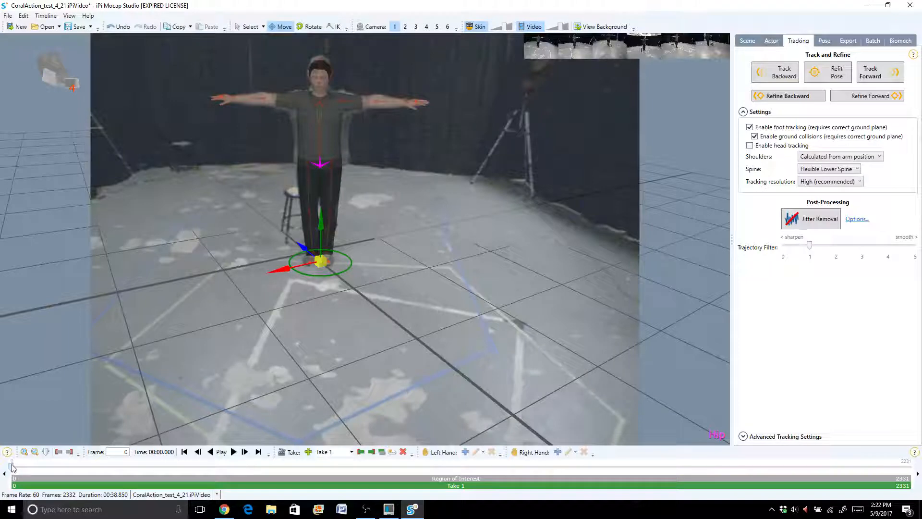
{"action": "mouse_move", "coordinate": [11, 468]}
{"action": "left_mouse_down"}
{"action": "mouse_move", "coordinate": [26, 469]}
{"action": "mouse_move", "coordinate": [14, 469]}
{"action": "left_mouse_up"}
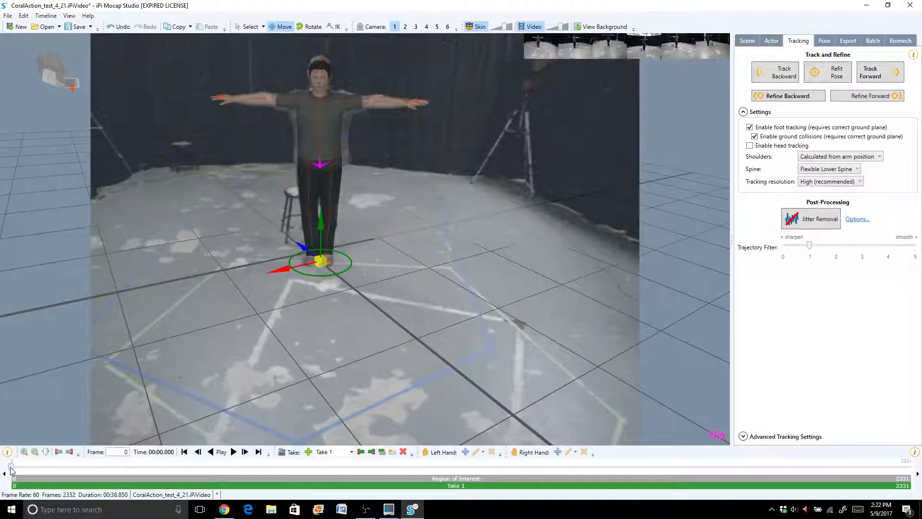
{"action": "left_click_drag", "start_coordinate": [12, 470], "coordinate": [65, 465]}
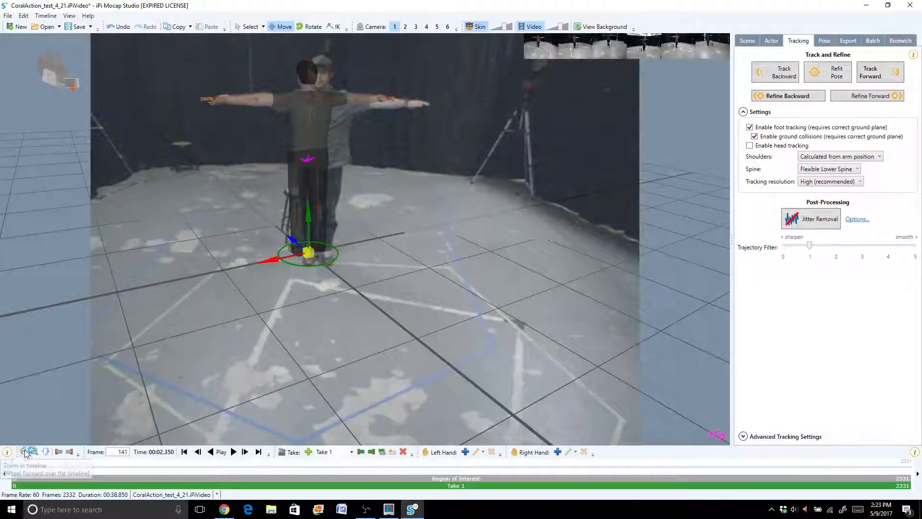
{"action": "left_click", "coordinate": [58, 453]}
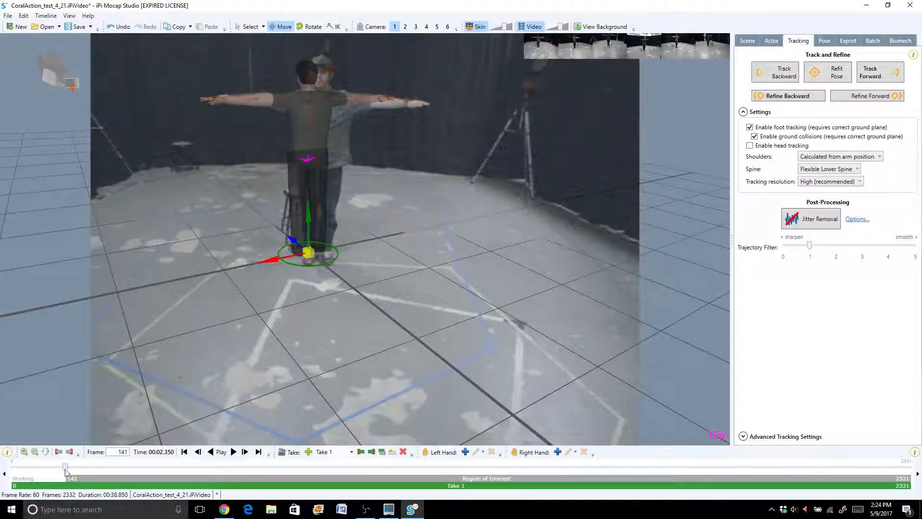
{"action": "left_click_drag", "start_coordinate": [66, 471], "coordinate": [169, 483]}
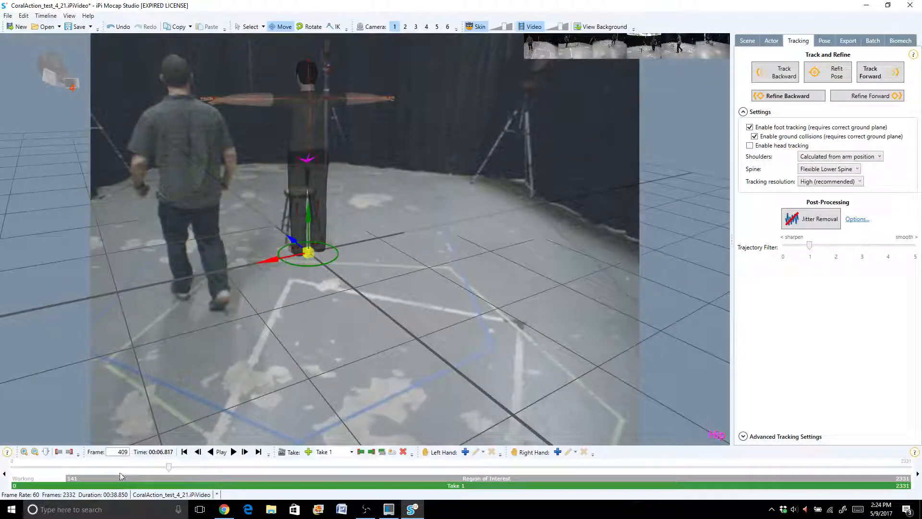
{"action": "left_click", "coordinate": [69, 455]}
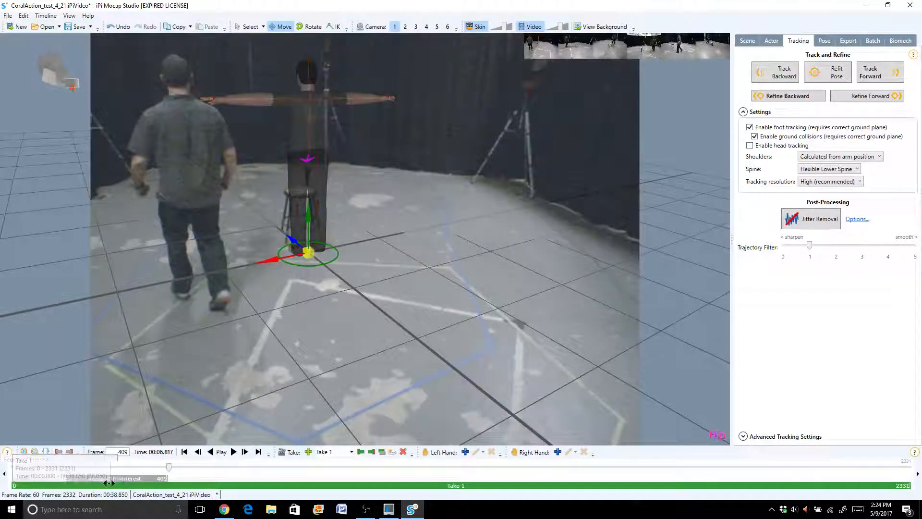
- Examine the start, middle and end of the region of interest and return to its first frame
{"action": "left_click", "coordinate": [197, 452]}
{"action": "left_click", "coordinate": [184, 452]}
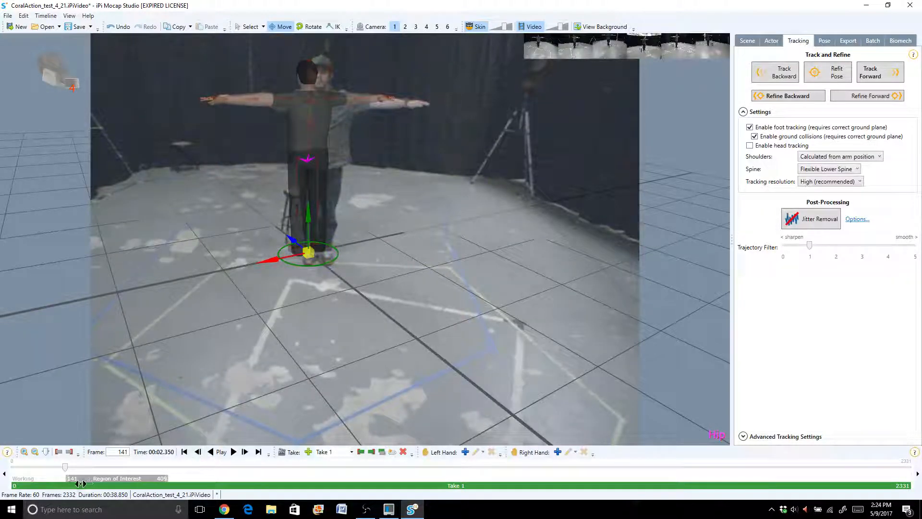
{"action": "left_click_drag", "start_coordinate": [64, 466], "coordinate": [124, 467]}
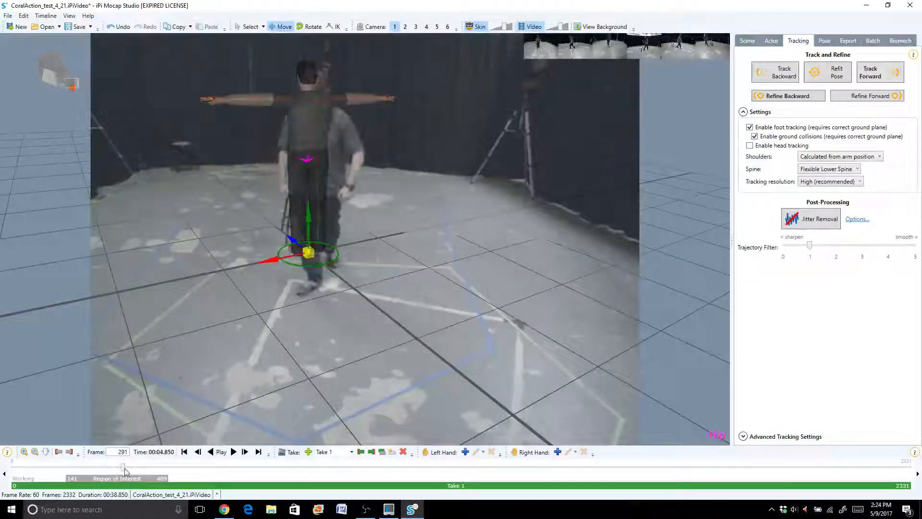
{"action": "left_click", "coordinate": [184, 452]}
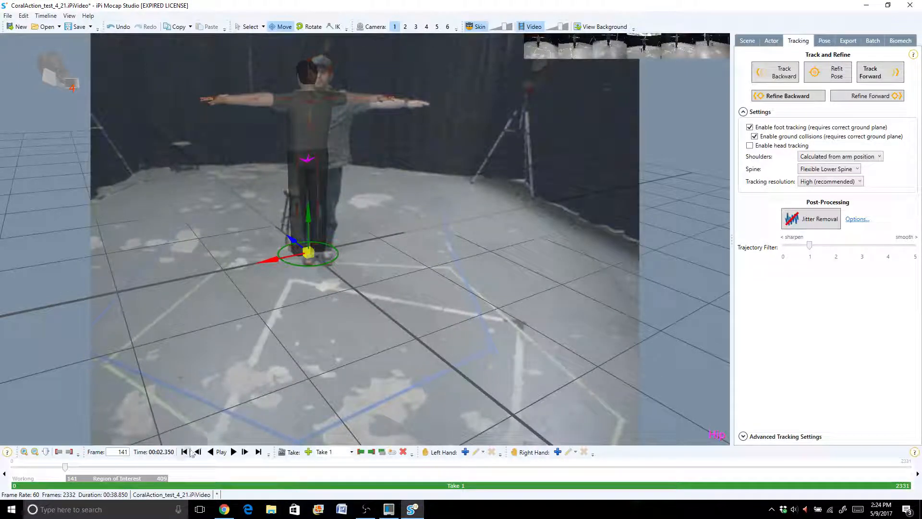
{"action": "left_click", "coordinate": [247, 453]}
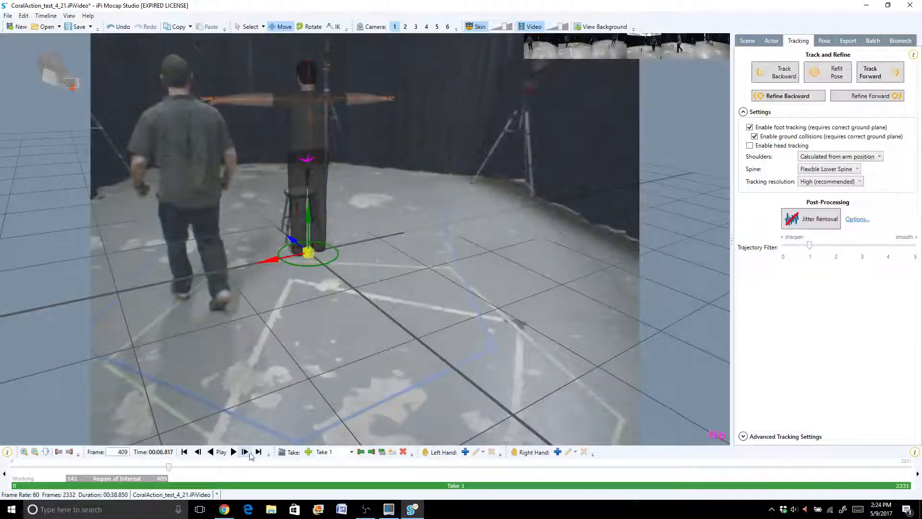
{"action": "left_click", "coordinate": [185, 453]}
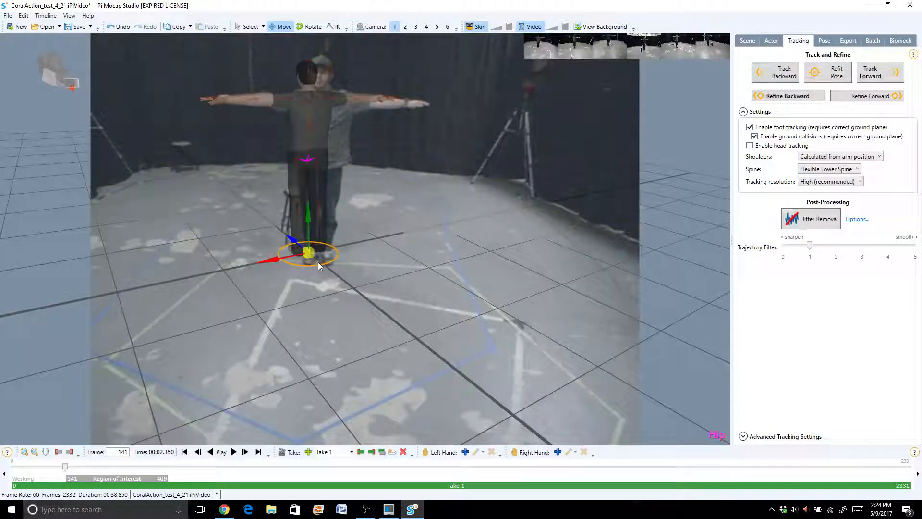
- Rotate and shift the actor model onto the performer at frame 141 and refit its pose
{"action": "left_click_drag", "start_coordinate": [316, 262], "coordinate": [234, 222]}
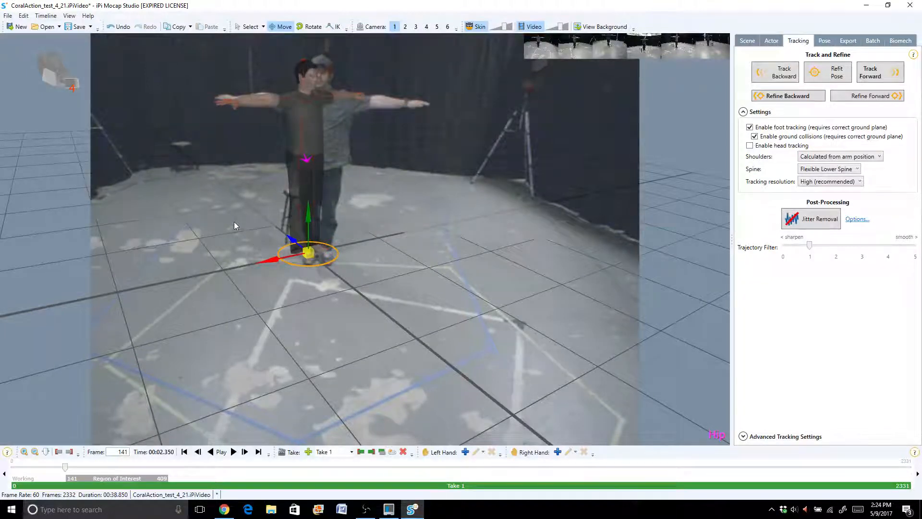
{"action": "left_click_drag", "start_coordinate": [327, 261], "coordinate": [295, 257]}
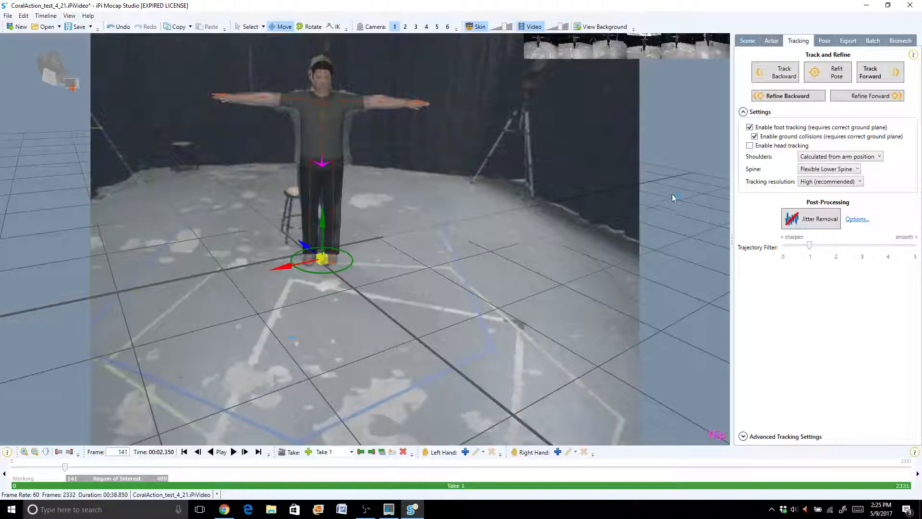
{"action": "left_click", "coordinate": [833, 77]}
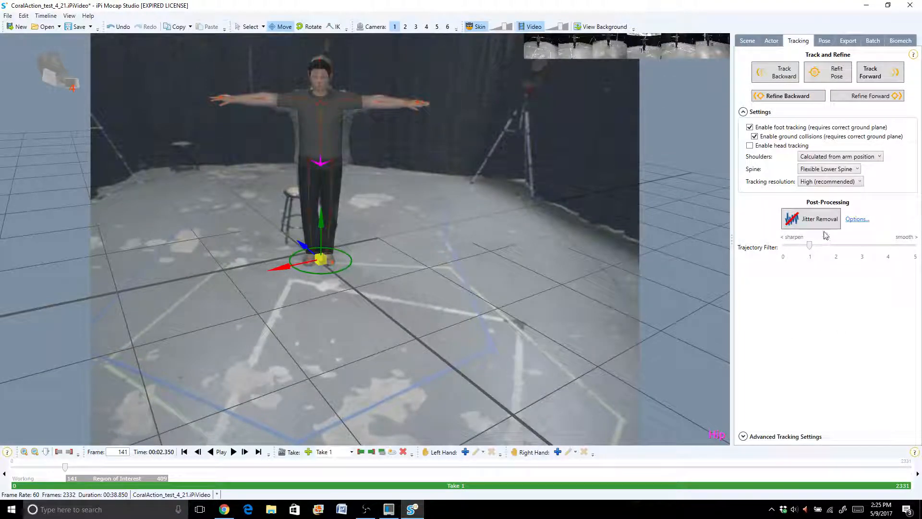
- Track the motion forward from frame 141, stop at frame 252, and go back to frame 155
{"action": "left_click", "coordinate": [877, 80]}
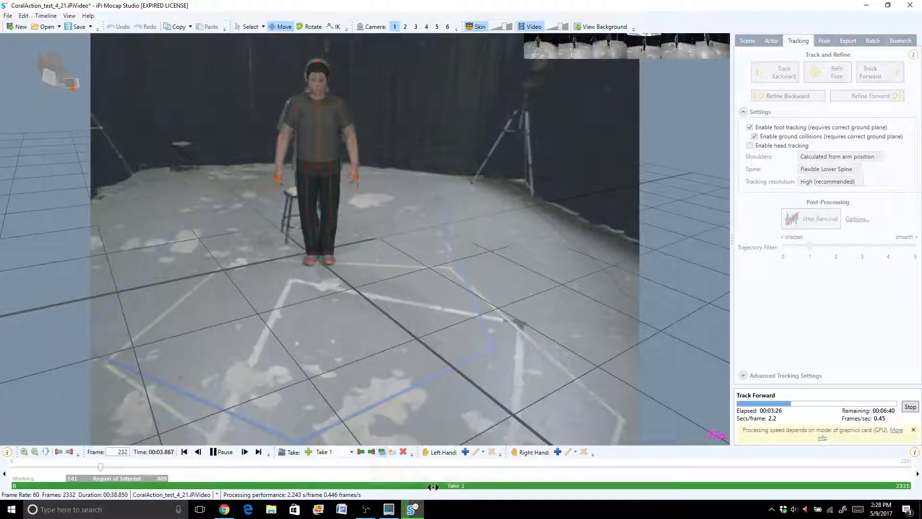
{"action": "mouse_move", "coordinate": [356, 503]}
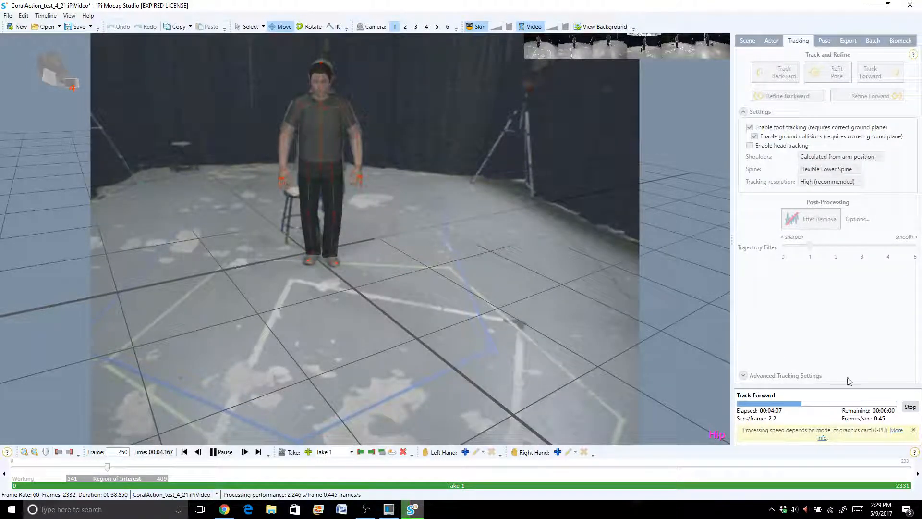
{"action": "left_click", "coordinate": [910, 407]}
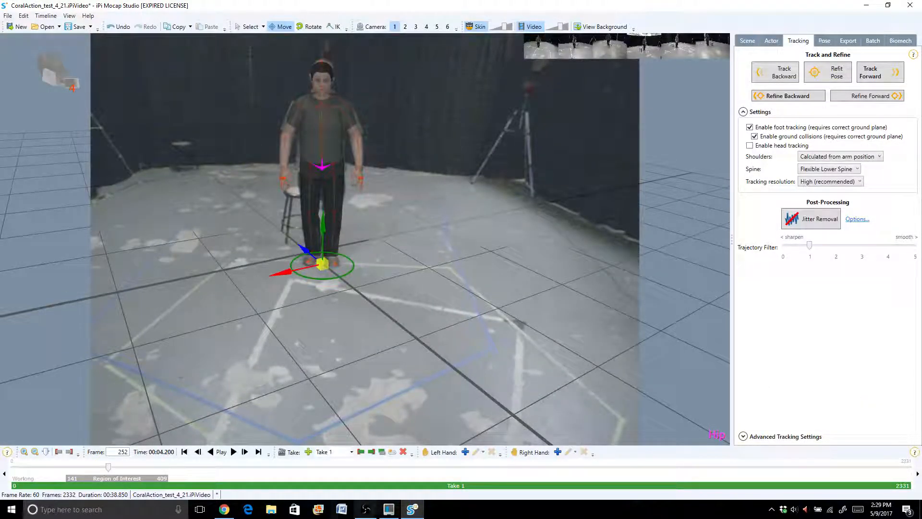
{"action": "left_click_drag", "start_coordinate": [109, 470], "coordinate": [71, 464]}
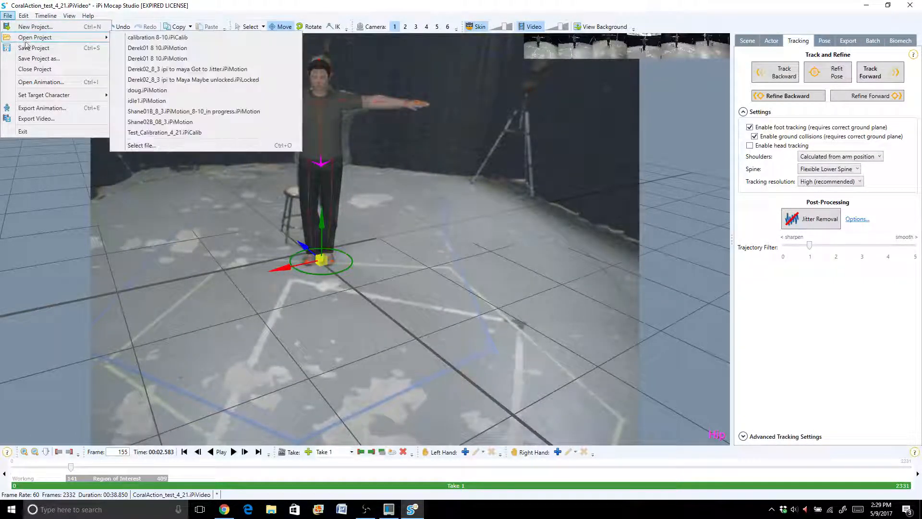
- Open the CoralAction_test_4_21.iPiMotion project without saving the current changes, continuing with restricted functionality
{"action": "mouse_move", "coordinate": [34, 40]}
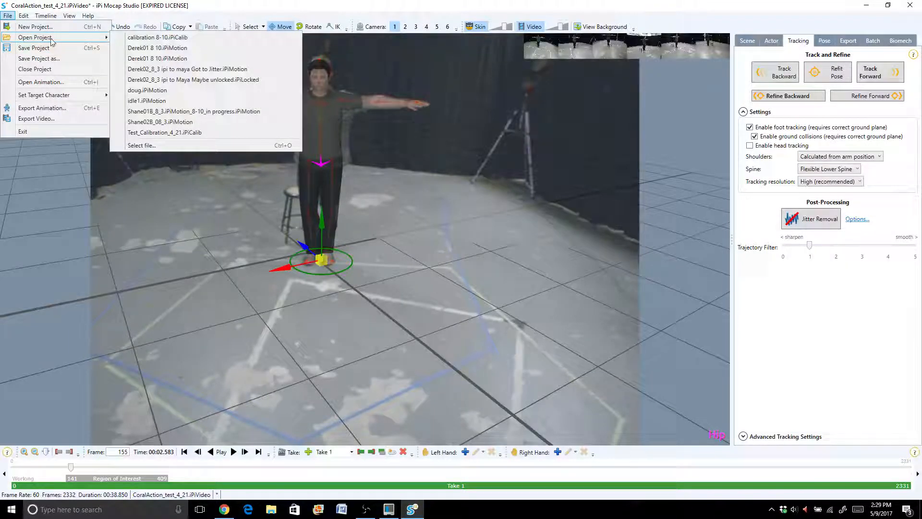
{"action": "left_click", "coordinate": [126, 18]}
{"action": "left_click", "coordinate": [50, 29]}
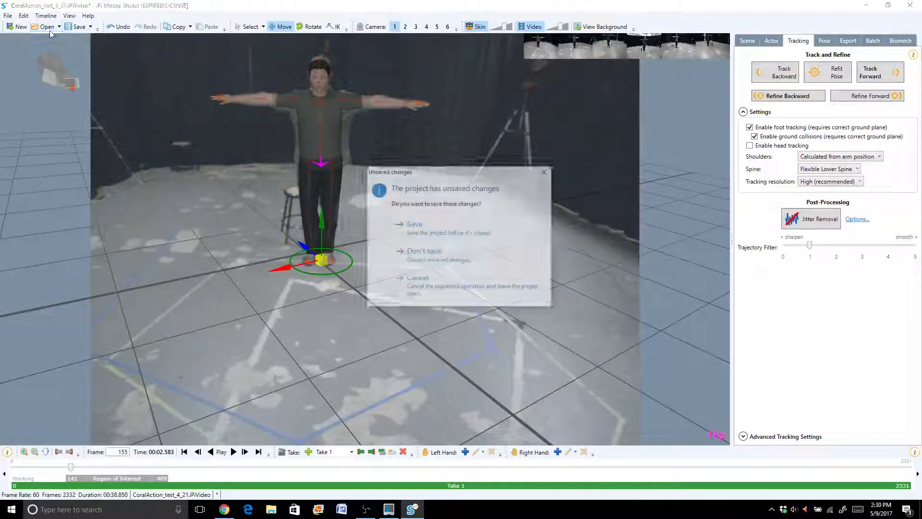
{"action": "left_click", "coordinate": [464, 261]}
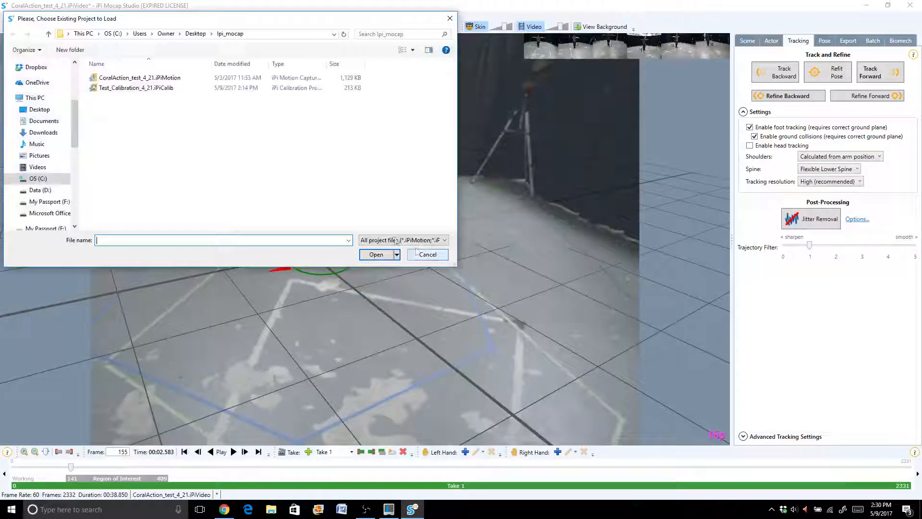
{"action": "left_click", "coordinate": [137, 80]}
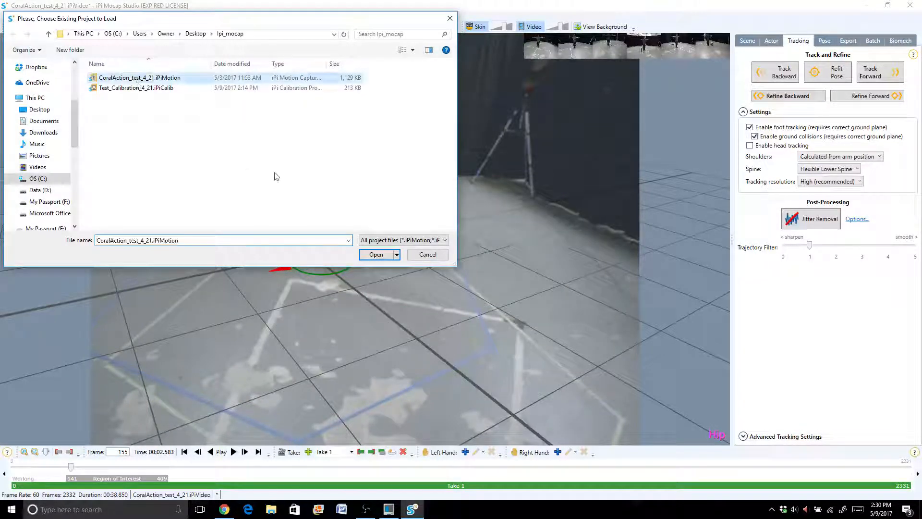
{"action": "left_click", "coordinate": [378, 259]}
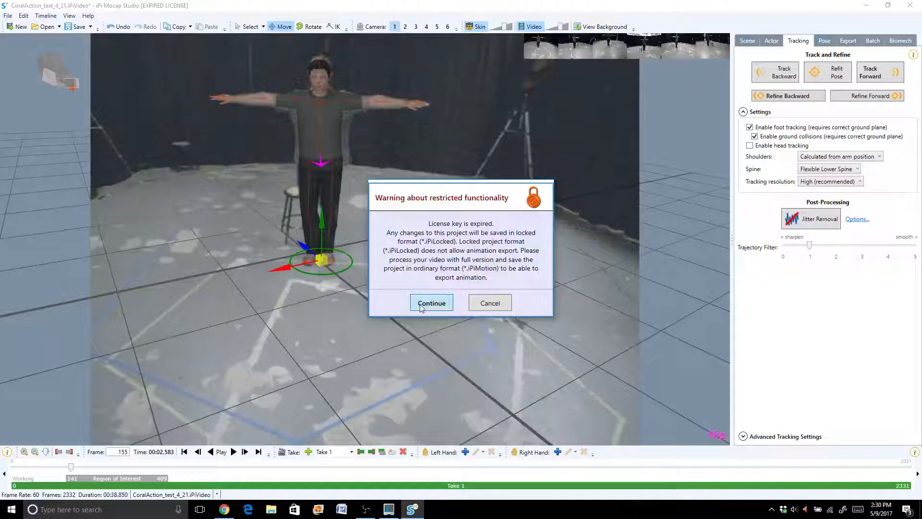
{"action": "left_click", "coordinate": [421, 305]}
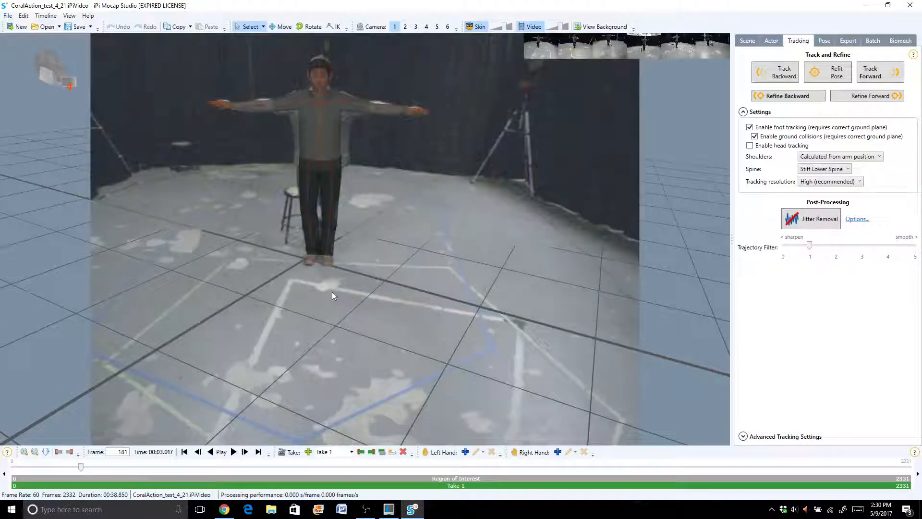
- Play the loaded take over the video and examine how the actor follows the performer through its later frames
{"action": "left_click", "coordinate": [233, 452]}
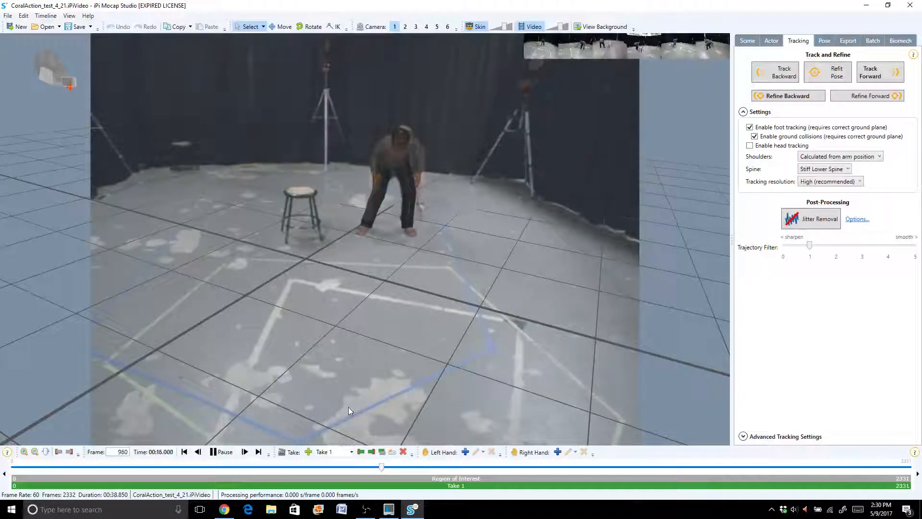
{"action": "left_click", "coordinate": [215, 453]}
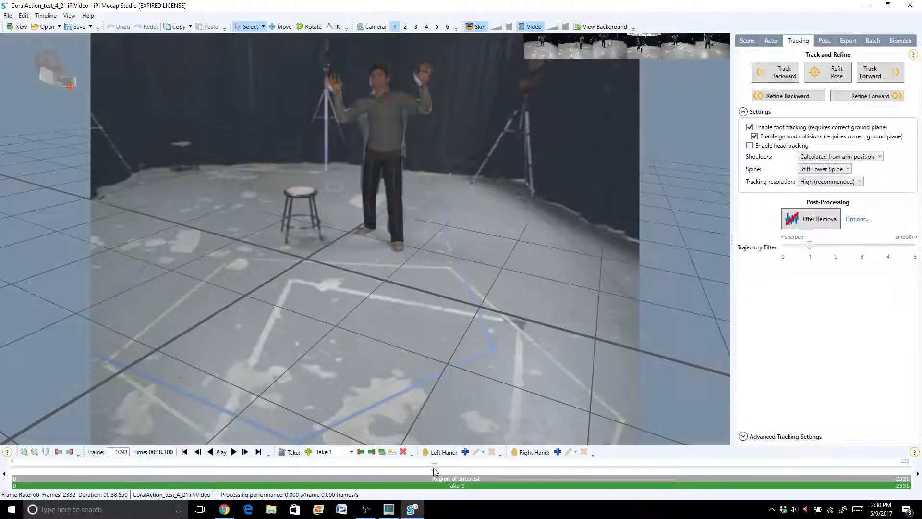
{"action": "left_click_drag", "start_coordinate": [433, 469], "coordinate": [674, 431]}
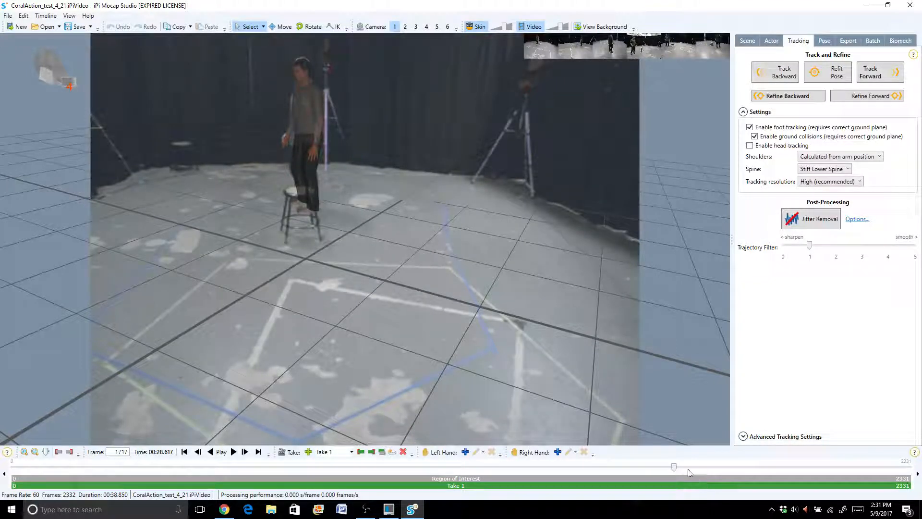
{"action": "left_click_drag", "start_coordinate": [675, 465], "coordinate": [799, 453]}
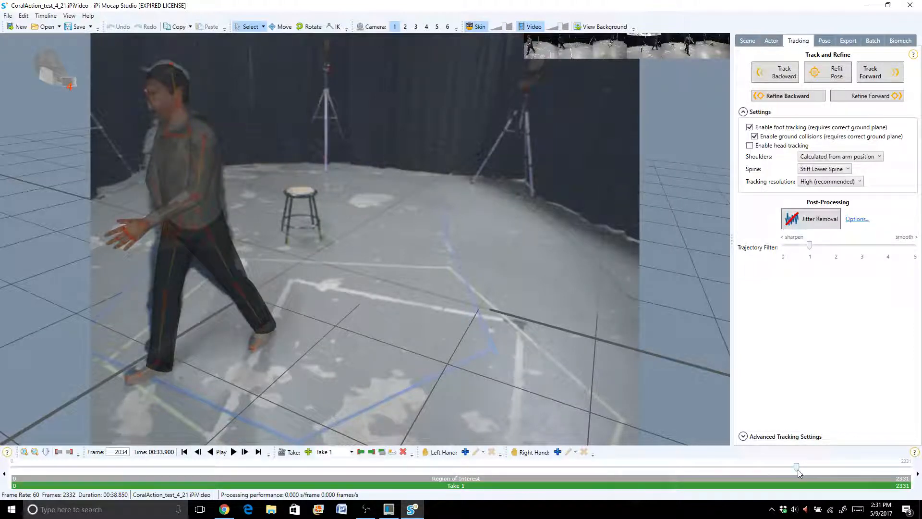
{"action": "left_click_drag", "start_coordinate": [797, 469], "coordinate": [640, 450]}
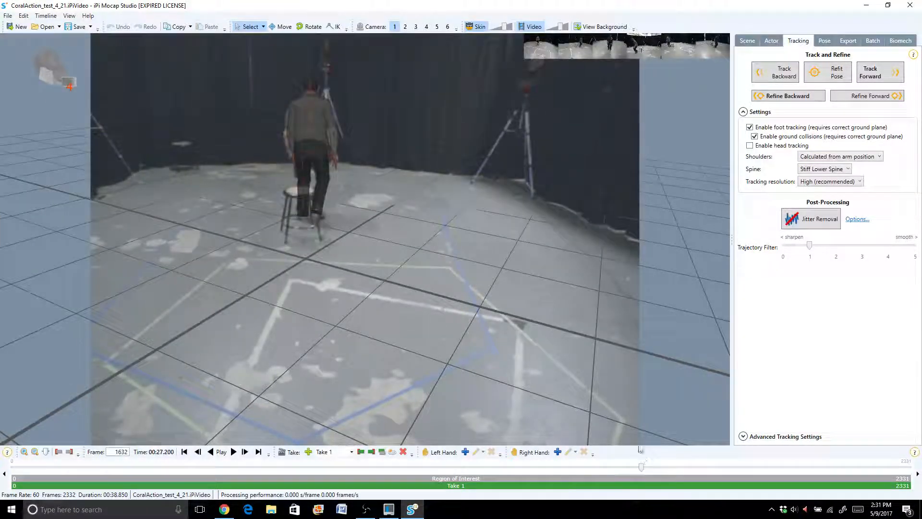
- Hide the camera video, review the actor's motion alone in playback, and go to frame 611
{"action": "left_click_drag", "start_coordinate": [561, 29], "coordinate": [512, 34]}
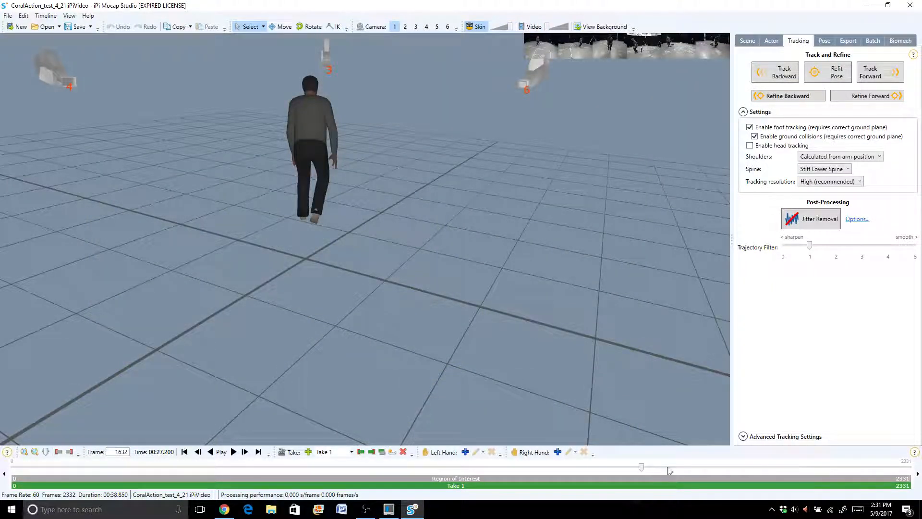
{"action": "left_click", "coordinate": [236, 452]}
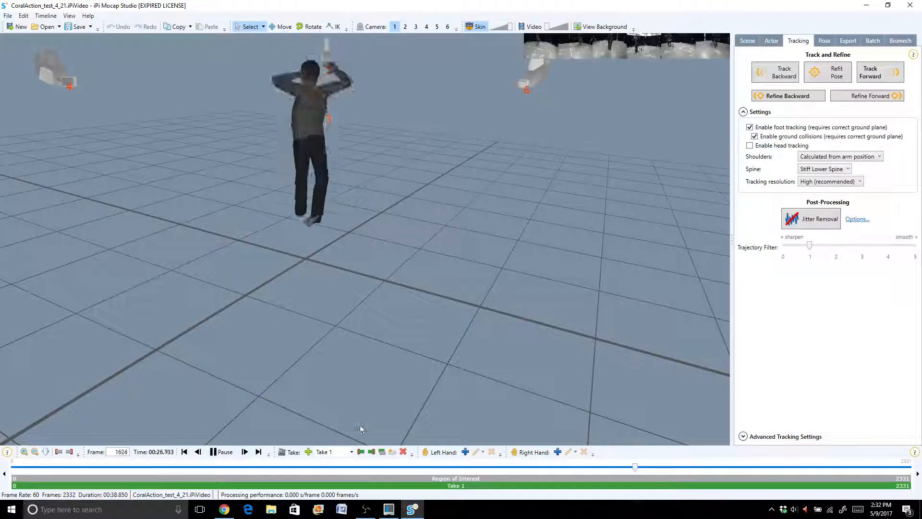
{"action": "left_click", "coordinate": [215, 454]}
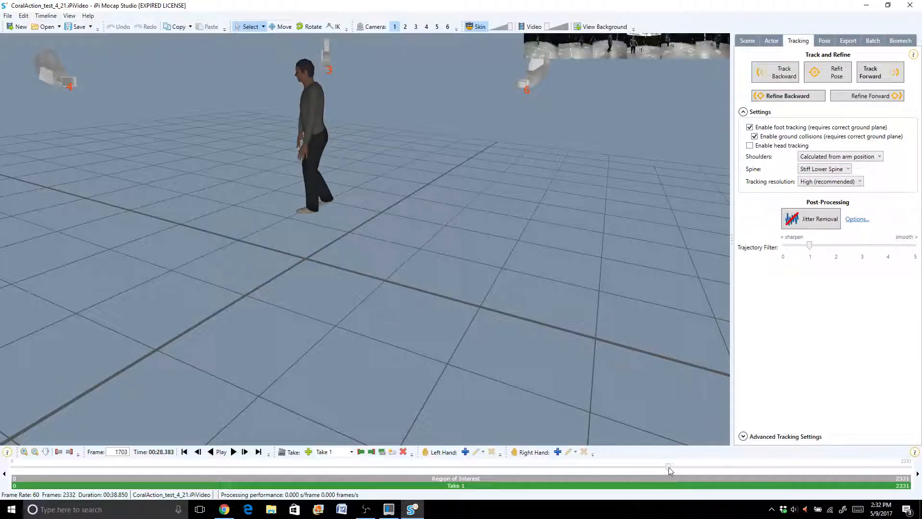
{"action": "left_click_drag", "start_coordinate": [669, 470], "coordinate": [248, 435]}
{"action": "left_click", "coordinate": [824, 41]}
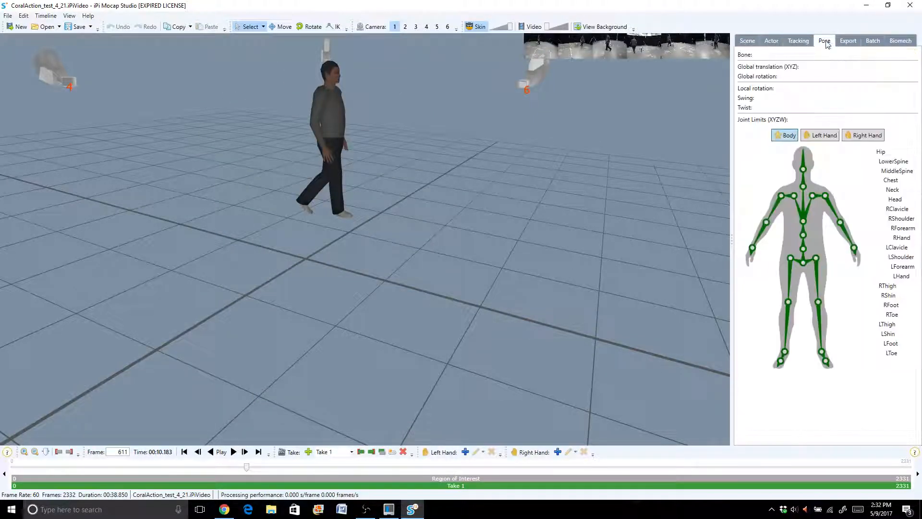
{"action": "left_click", "coordinate": [845, 43]}
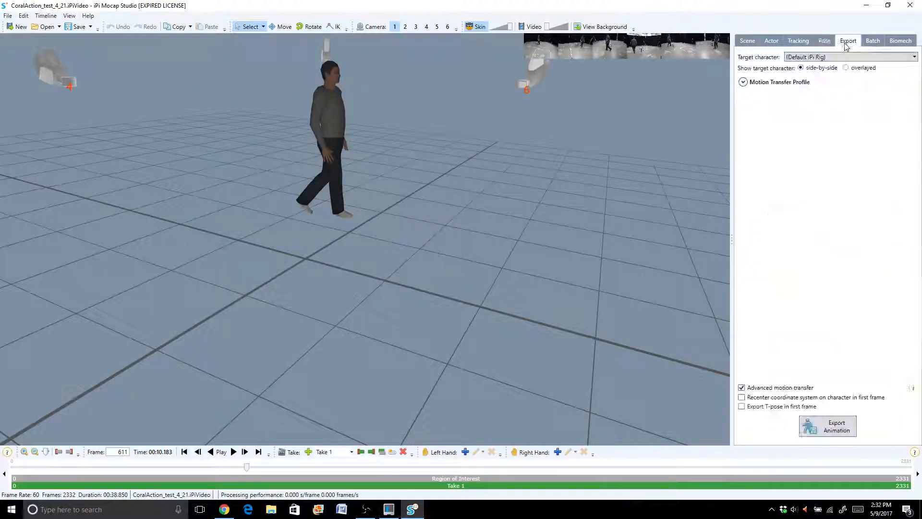
{"action": "left_click", "coordinate": [825, 42]}
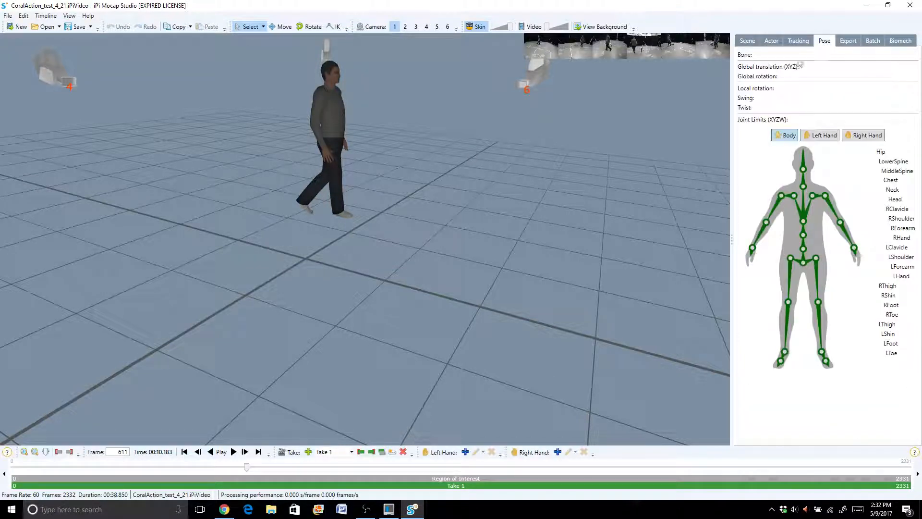
{"action": "left_click", "coordinate": [800, 42]}
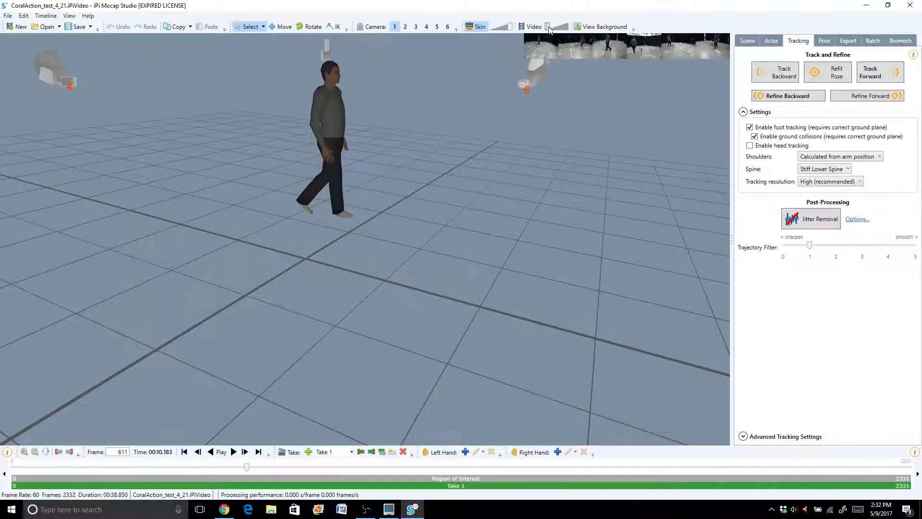
- Bring the camera video back at a stronger opacity and go to frame 959, where the performer bends over
{"action": "left_click_drag", "start_coordinate": [549, 29], "coordinate": [566, 29]}
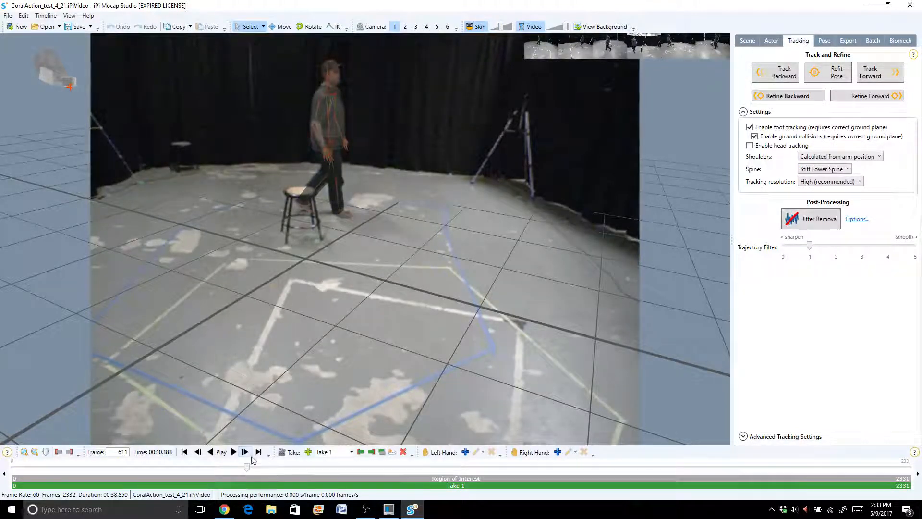
{"action": "left_click_drag", "start_coordinate": [246, 469], "coordinate": [259, 468]}
{"action": "left_click_drag", "start_coordinate": [276, 466], "coordinate": [381, 460]}
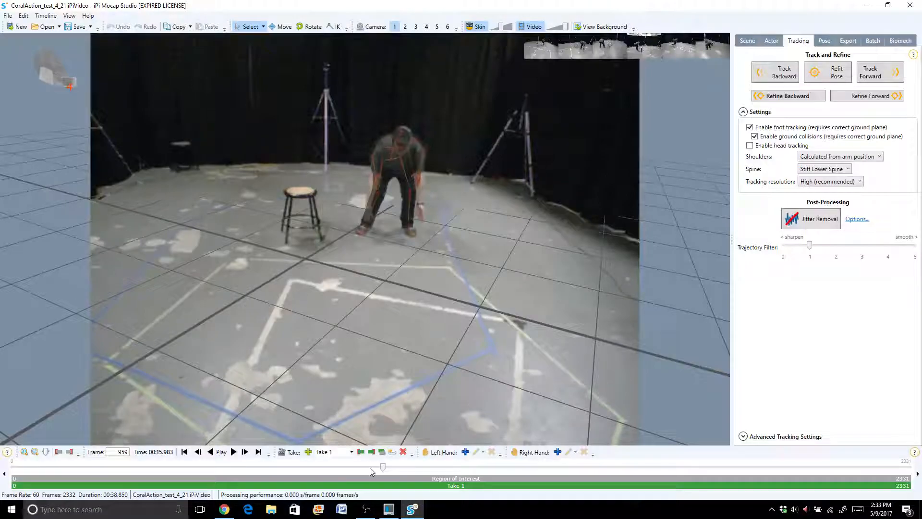
- Set the region of interest around the bending motion to frames 903 through 1008
{"action": "left_click_drag", "start_coordinate": [383, 470], "coordinate": [359, 466]}
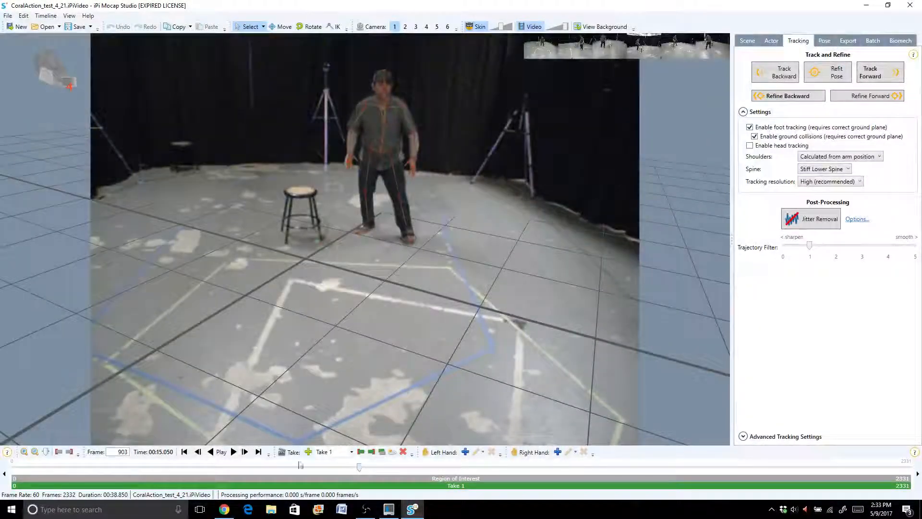
{"action": "left_click", "coordinate": [59, 451]}
{"action": "left_click_drag", "start_coordinate": [359, 466], "coordinate": [400, 469]}
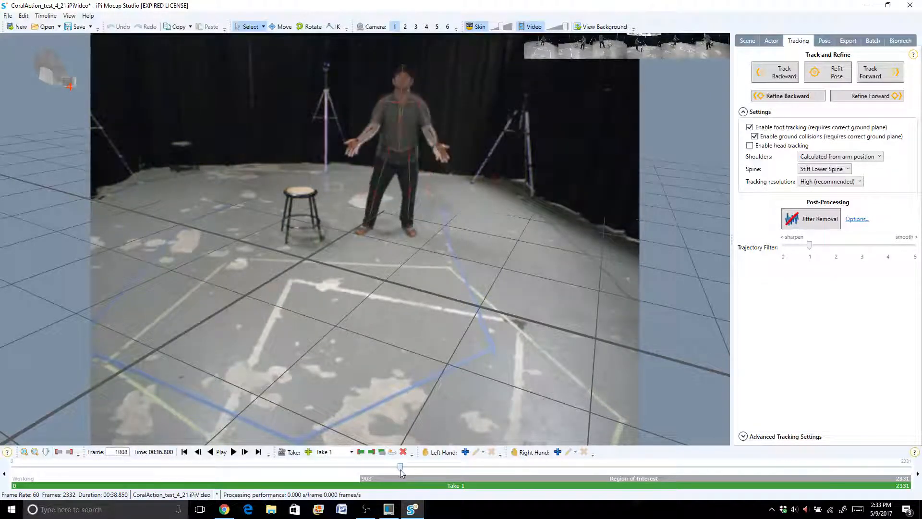
{"action": "left_click", "coordinate": [70, 452]}
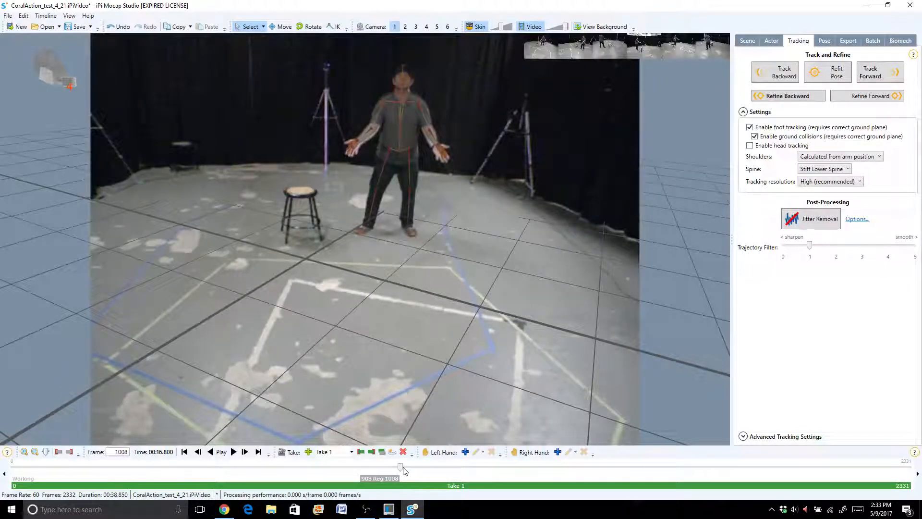
- At frame 955, use inverse kinematics to lower the actor's left hand onto the performer's hand
{"action": "left_click_drag", "start_coordinate": [404, 468], "coordinate": [381, 468]}
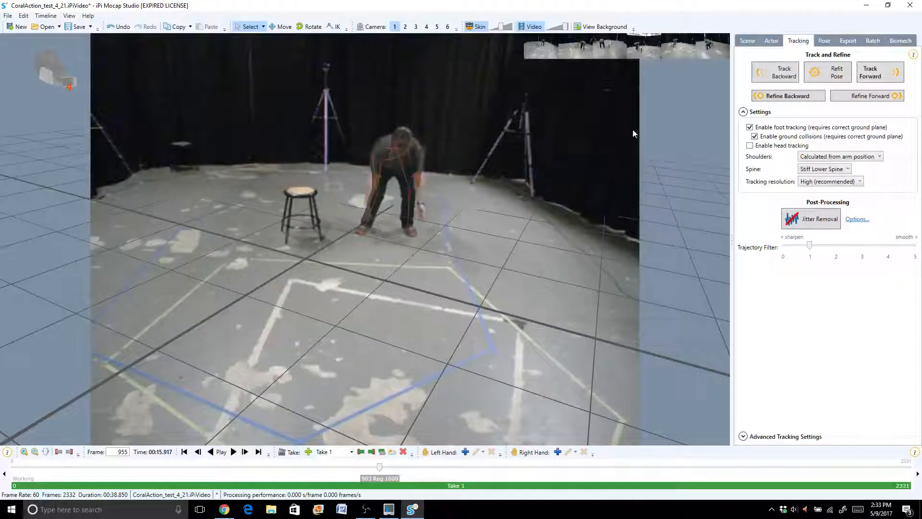
{"action": "left_click", "coordinate": [756, 41]}
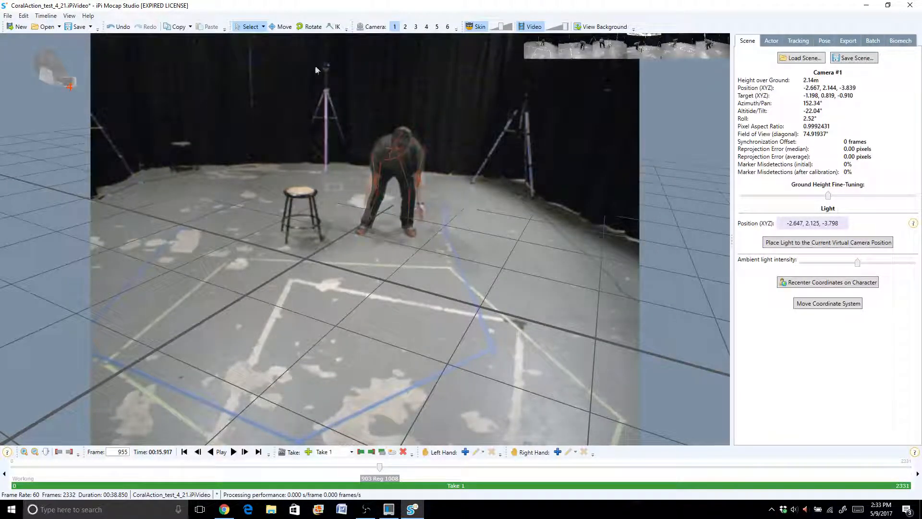
{"action": "left_click", "coordinate": [331, 27]}
{"action": "left_click", "coordinate": [373, 174]}
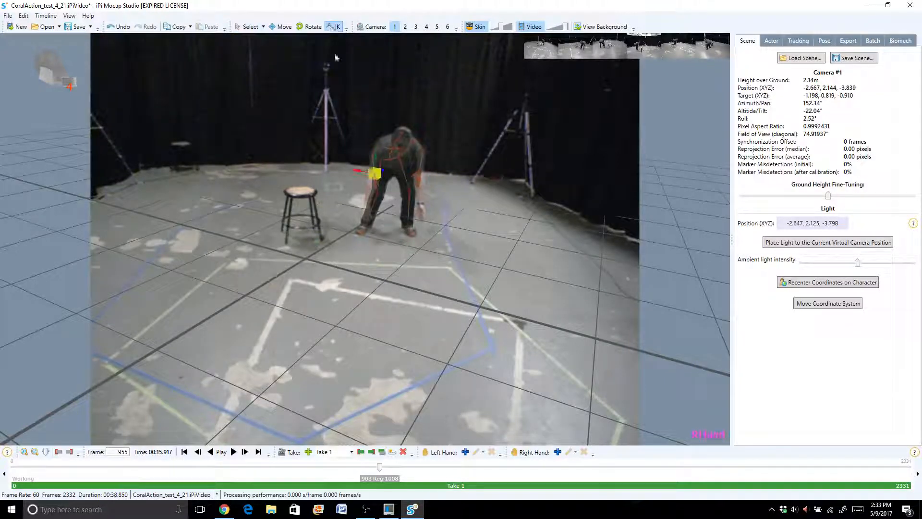
{"action": "left_click", "coordinate": [422, 171]}
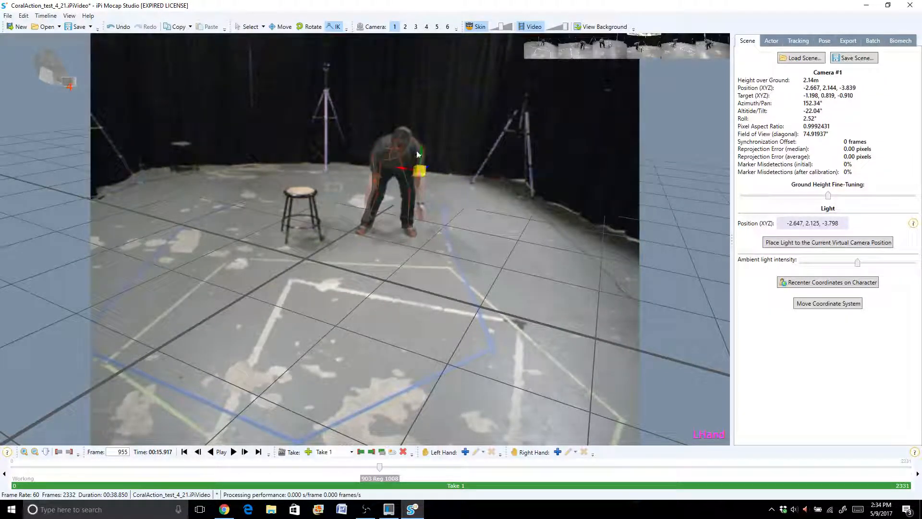
{"action": "left_click_drag", "start_coordinate": [423, 148], "coordinate": [409, 191]}
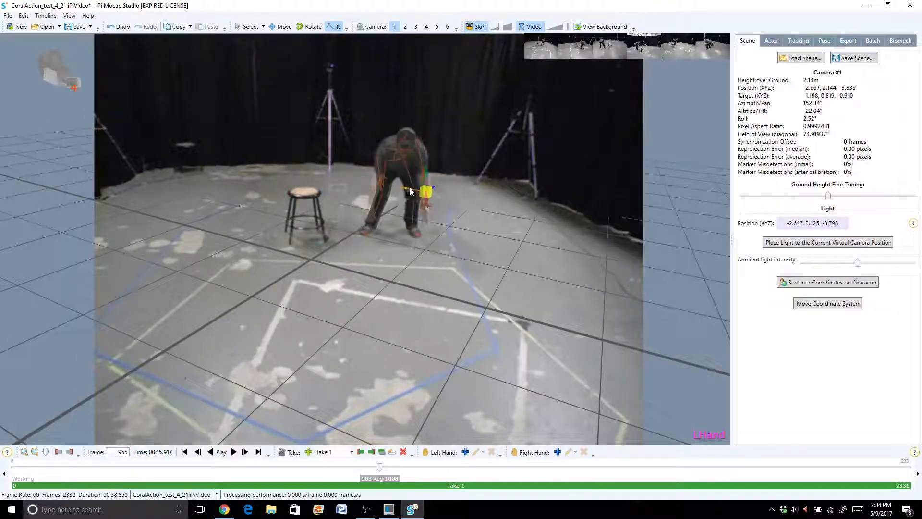
- Lower the actor's right hand onto the performer's hand with inverse kinematics and refit the pose
{"action": "left_click", "coordinate": [379, 176]}
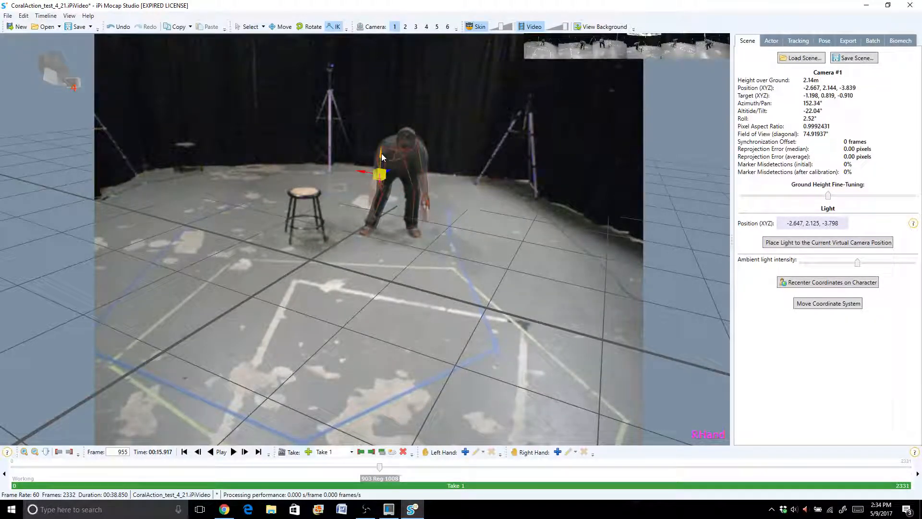
{"action": "left_click_drag", "start_coordinate": [381, 158], "coordinate": [354, 196]}
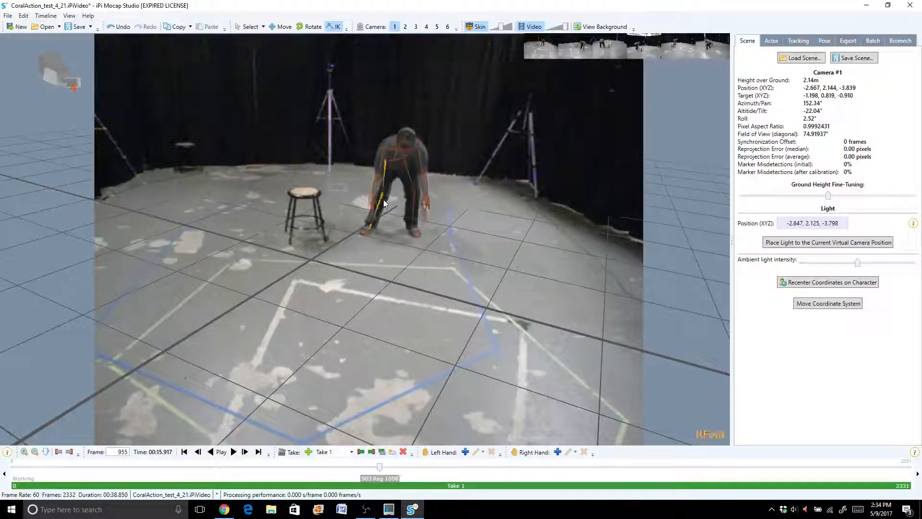
{"action": "left_click", "coordinate": [798, 42]}
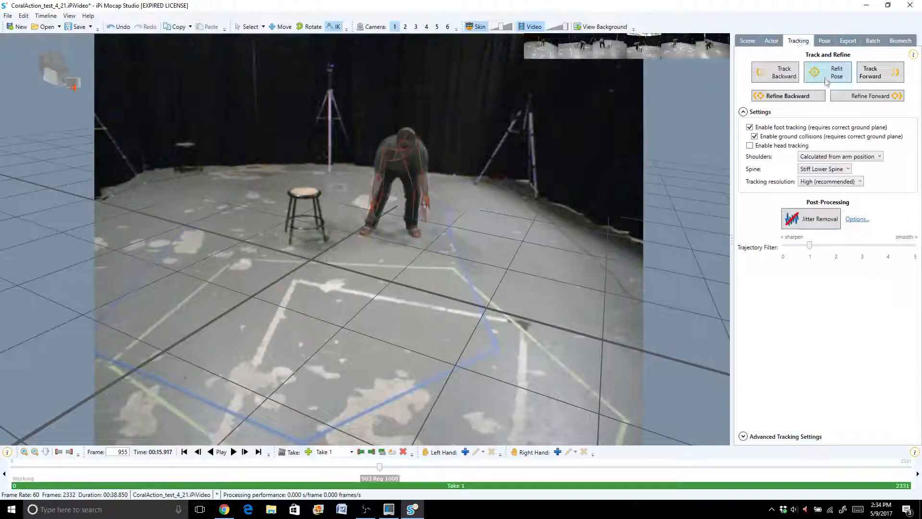
{"action": "left_click", "coordinate": [822, 77]}
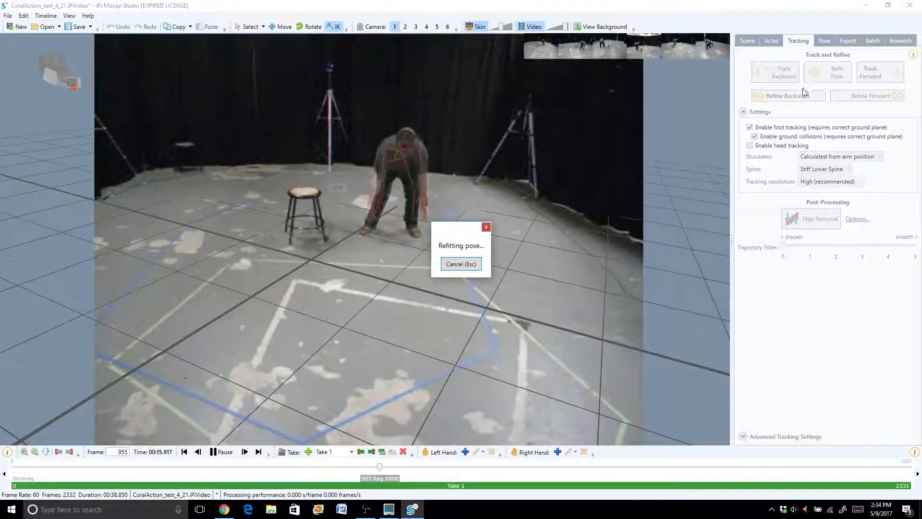
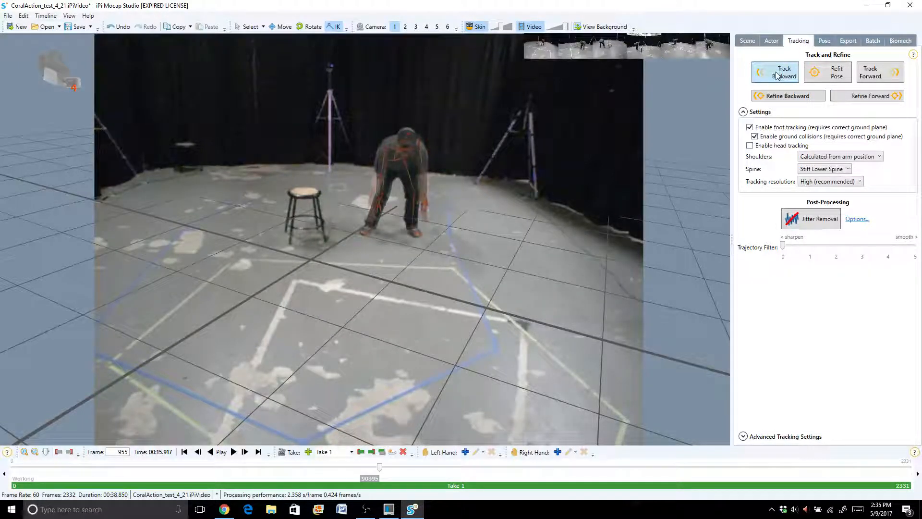
- Track the motion backward from frame 955, stop at frame 940, and refit the pose there after shifting the right hand outward
{"action": "left_click", "coordinate": [777, 75]}
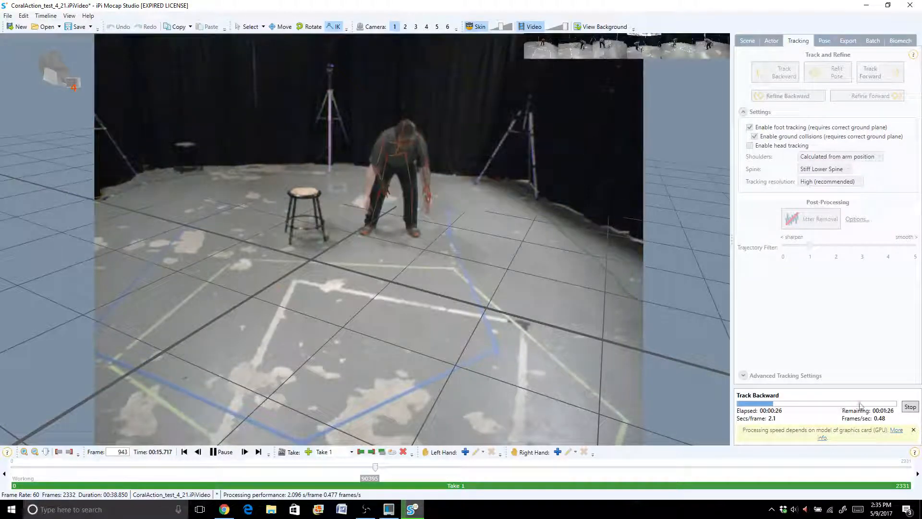
{"action": "left_click", "coordinate": [910, 407]}
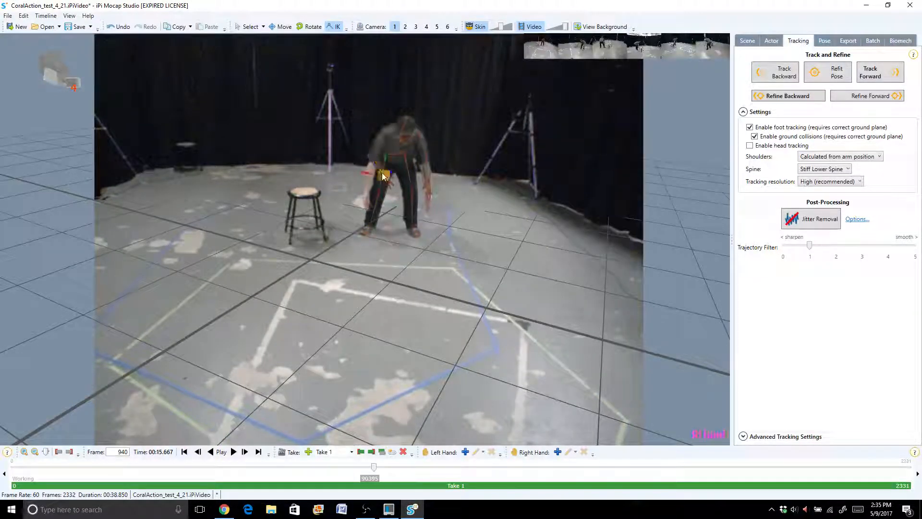
{"action": "left_click_drag", "start_coordinate": [372, 187], "coordinate": [368, 184]}
{"action": "left_click", "coordinate": [815, 82]}
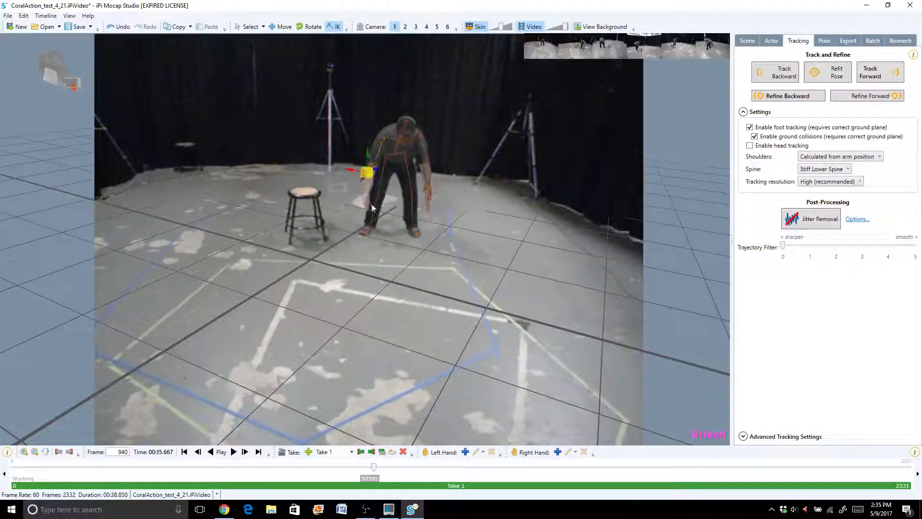
- From the camera 2 view, move the actor's right hand forward and down toward the performer's hand with inverse kinematics
{"action": "left_click", "coordinate": [405, 27]}
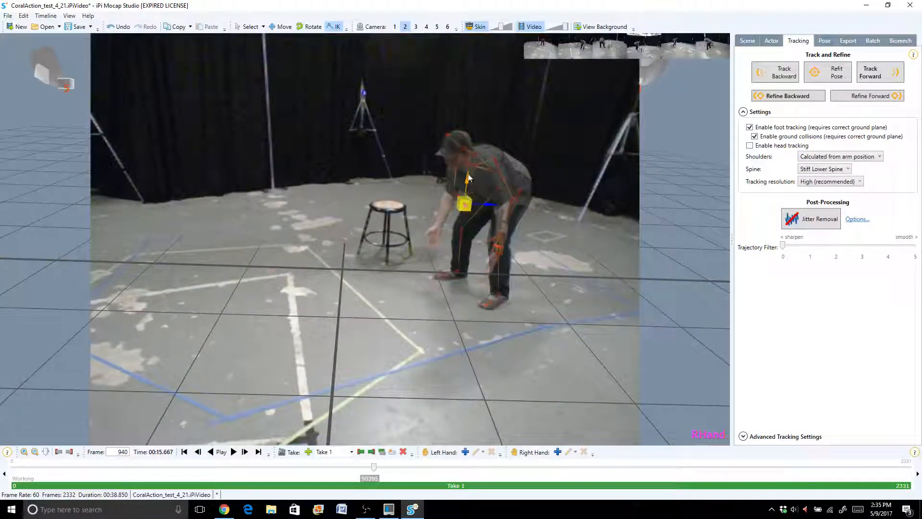
{"action": "middle_click_drag", "start_coordinate": [467, 175], "coordinate": [462, 180]}
{"action": "left_click_drag", "start_coordinate": [462, 188], "coordinate": [459, 219]}
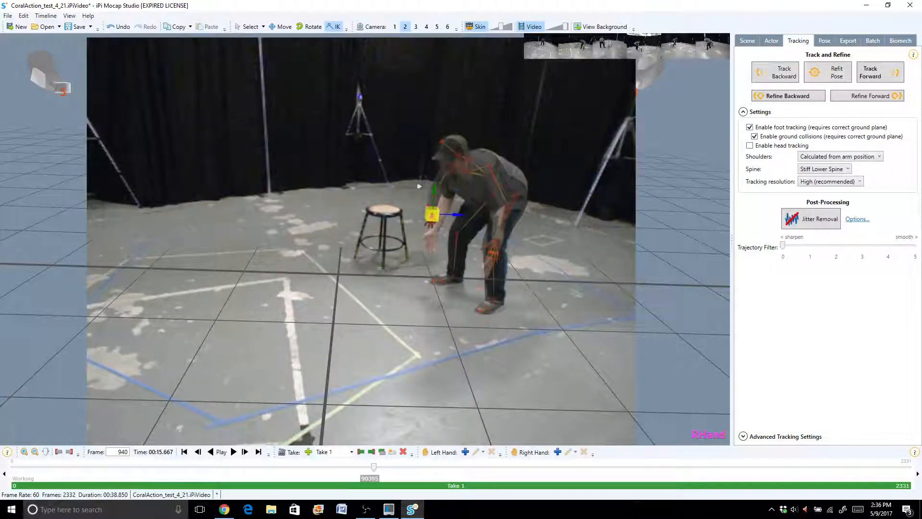
{"action": "middle_click_drag", "start_coordinate": [432, 185], "coordinate": [433, 195]}
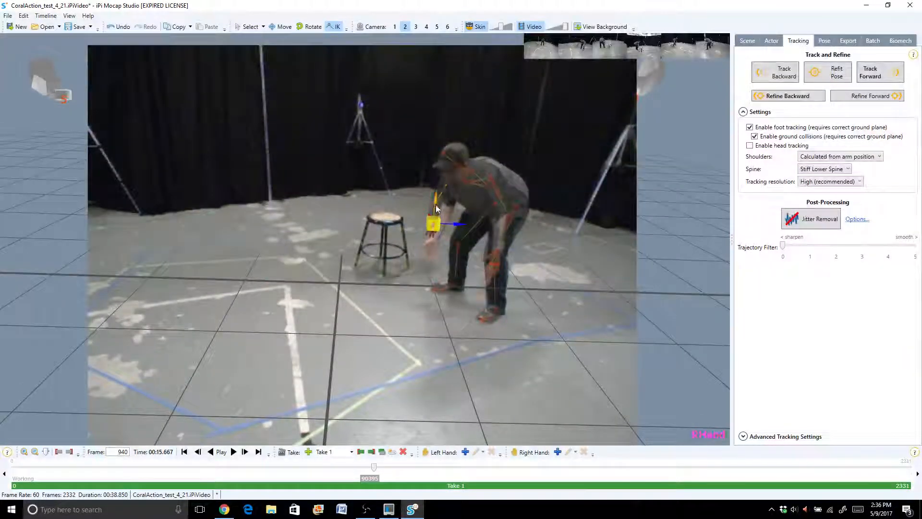
{"action": "left_click_drag", "start_coordinate": [436, 195], "coordinate": [463, 232]}
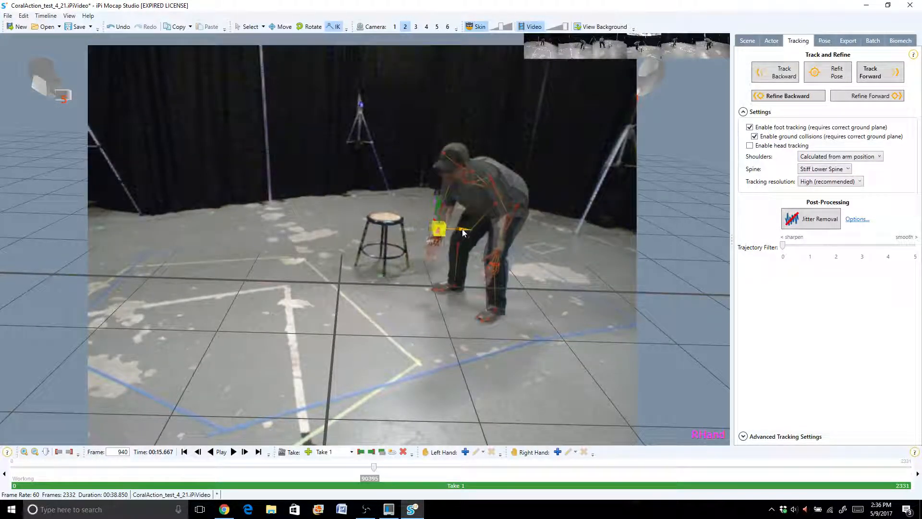
- Switch the spine setting to Flexible Lower Spine, and refit the pose at frame 940 with the lower spine rotated slightly
{"action": "left_click", "coordinate": [824, 169]}
{"action": "left_click", "coordinate": [817, 189]}
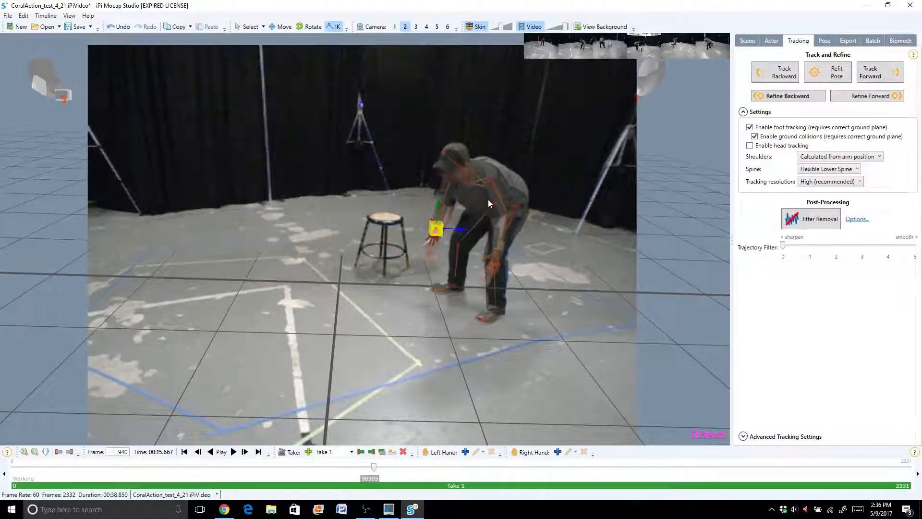
{"action": "left_click", "coordinate": [824, 41]}
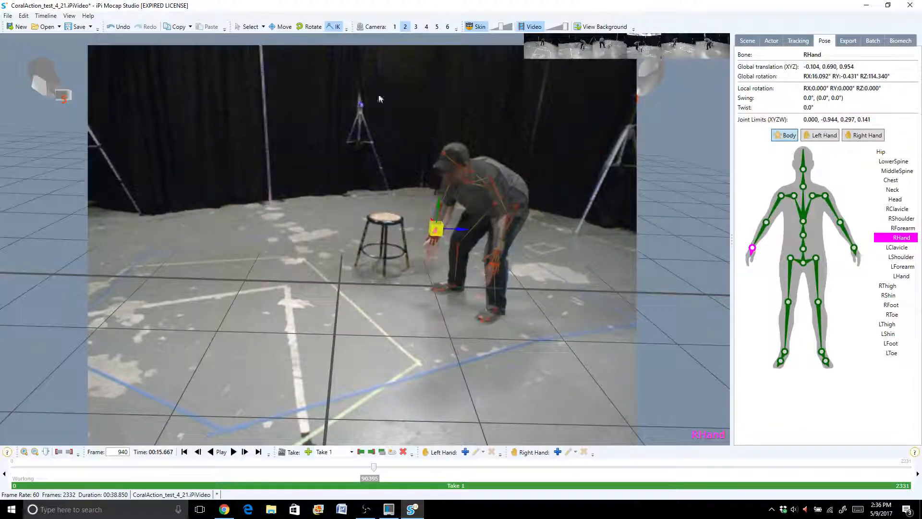
{"action": "left_click", "coordinate": [299, 27]}
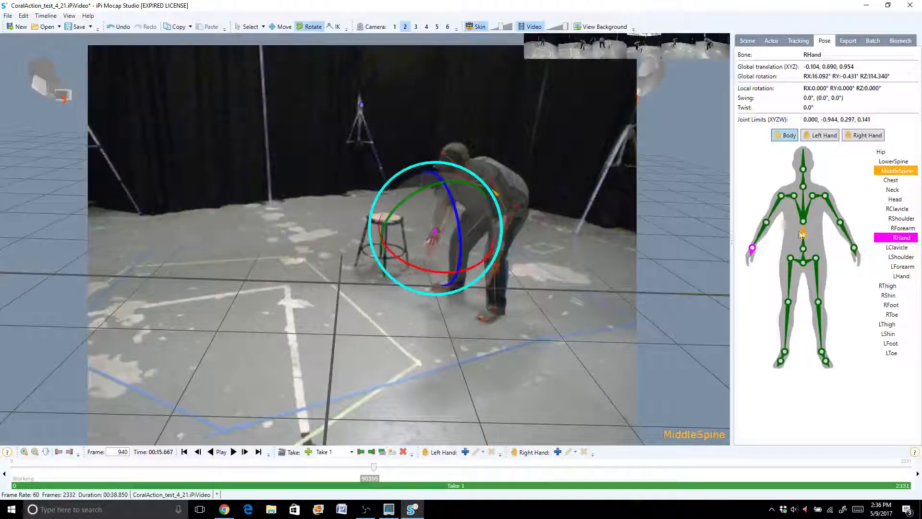
{"action": "left_click", "coordinate": [798, 249]}
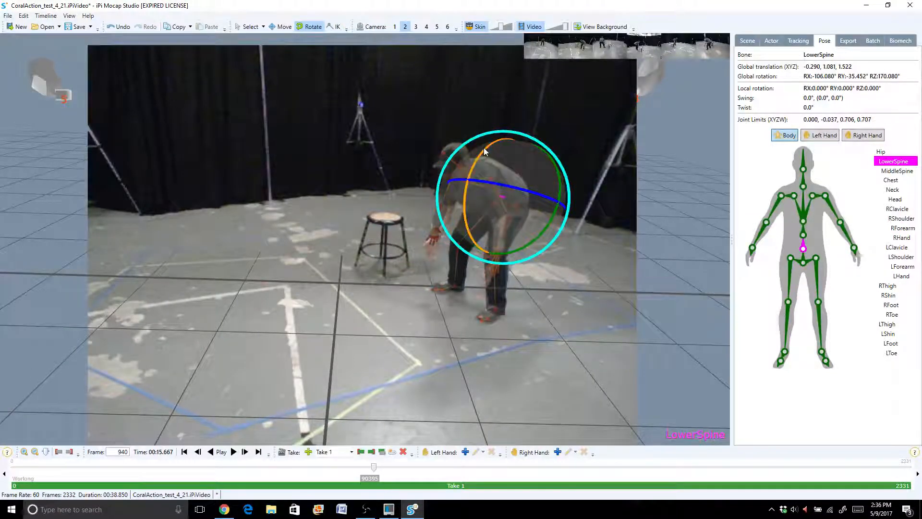
{"action": "left_click_drag", "start_coordinate": [483, 148], "coordinate": [482, 155]}
{"action": "left_click", "coordinate": [798, 41]}
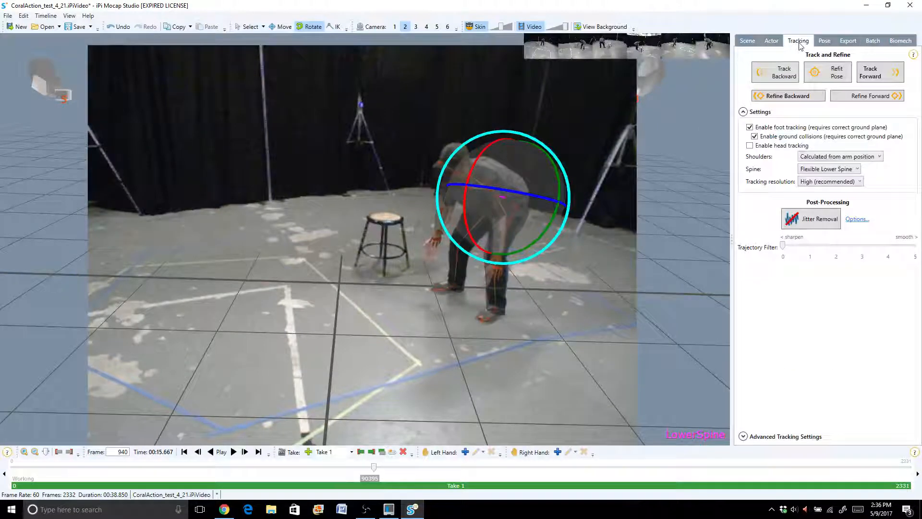
{"action": "left_click", "coordinate": [823, 77]}
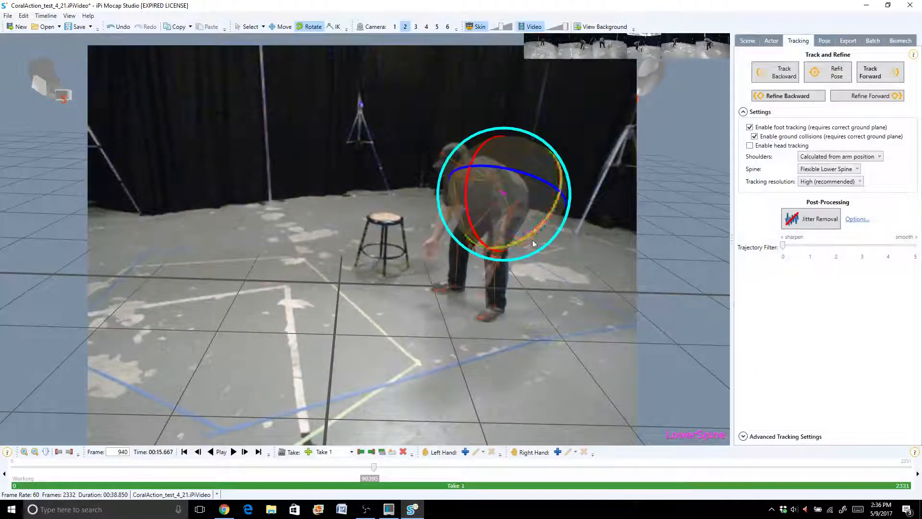
{"action": "left_click", "coordinate": [771, 41]}
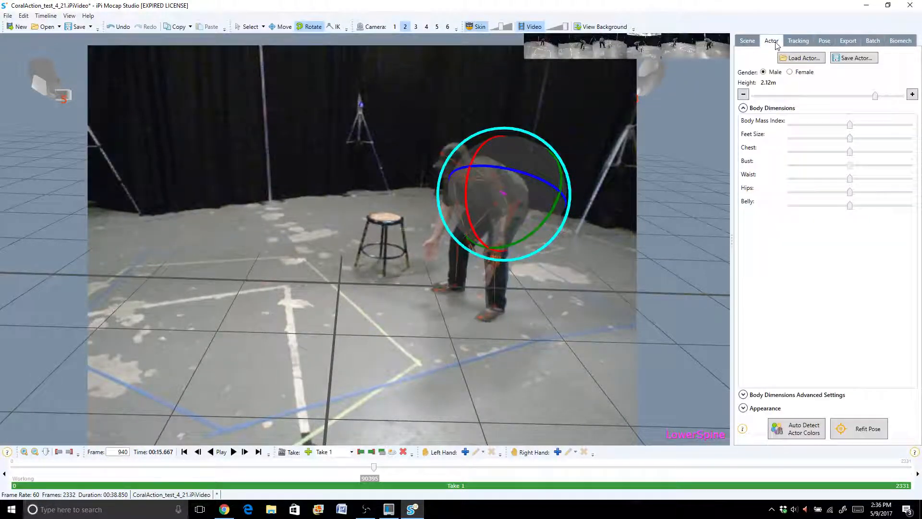
{"action": "left_click", "coordinate": [748, 41]}
{"action": "left_click", "coordinate": [823, 42]}
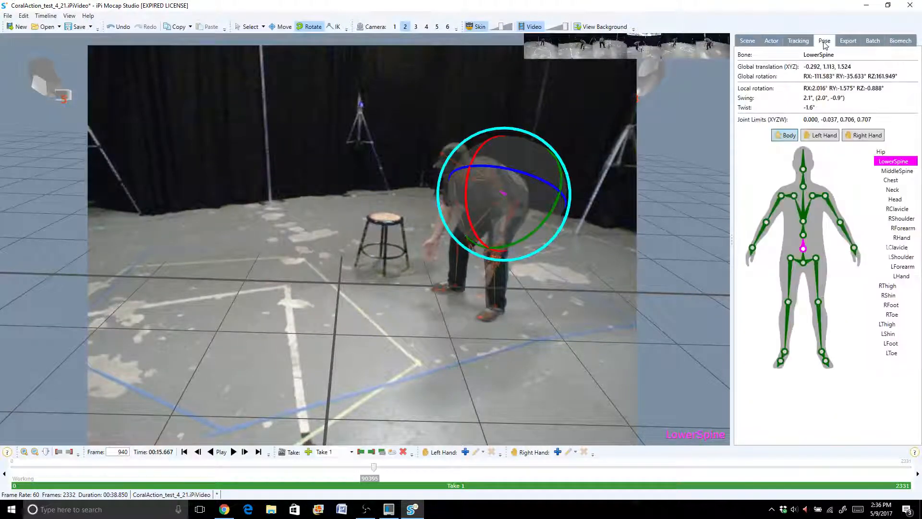
{"action": "left_click", "coordinate": [753, 249]}
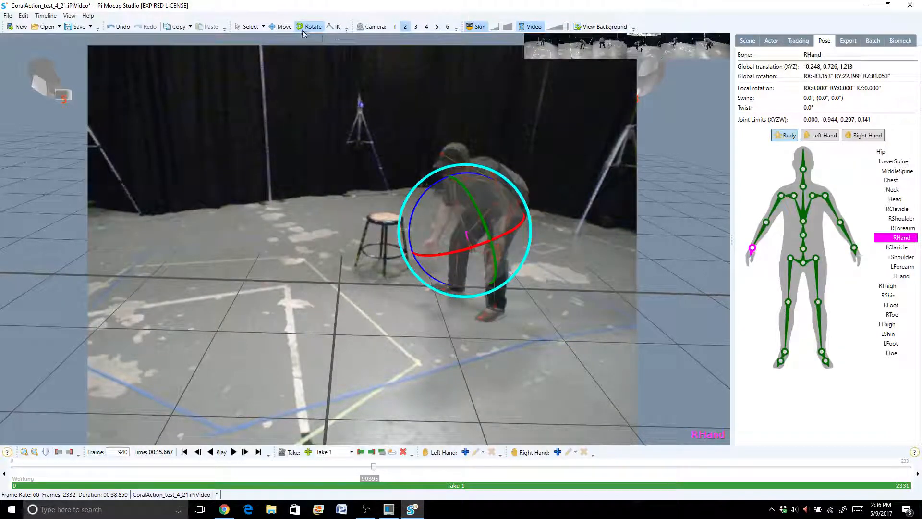
{"action": "left_click", "coordinate": [283, 27]}
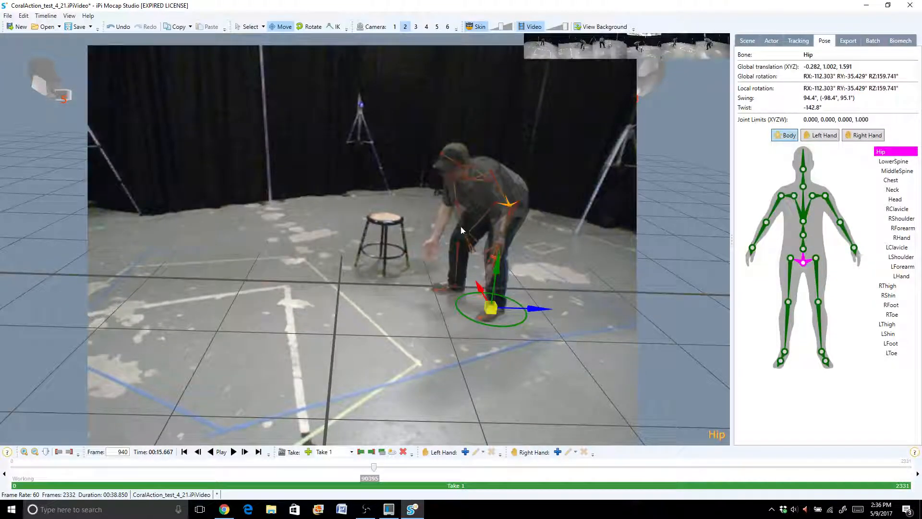
{"action": "left_click", "coordinate": [769, 40]}
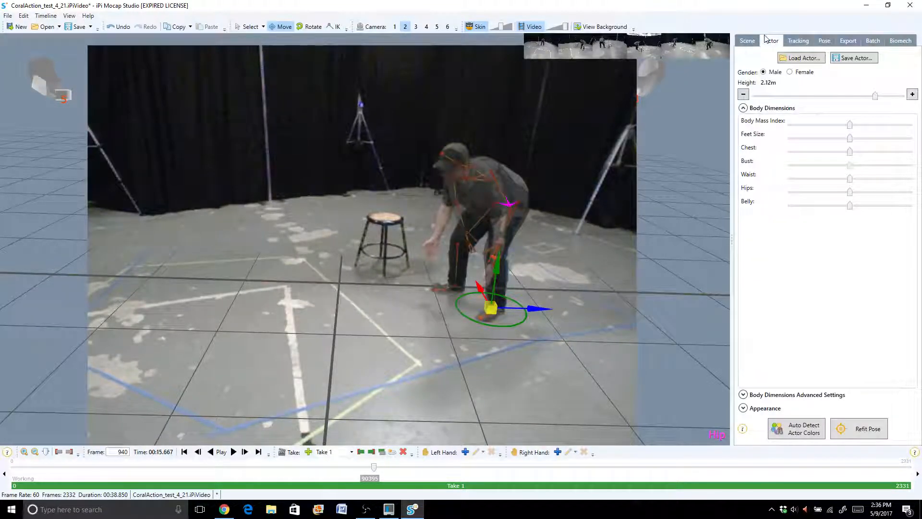
{"action": "left_click", "coordinate": [824, 40]}
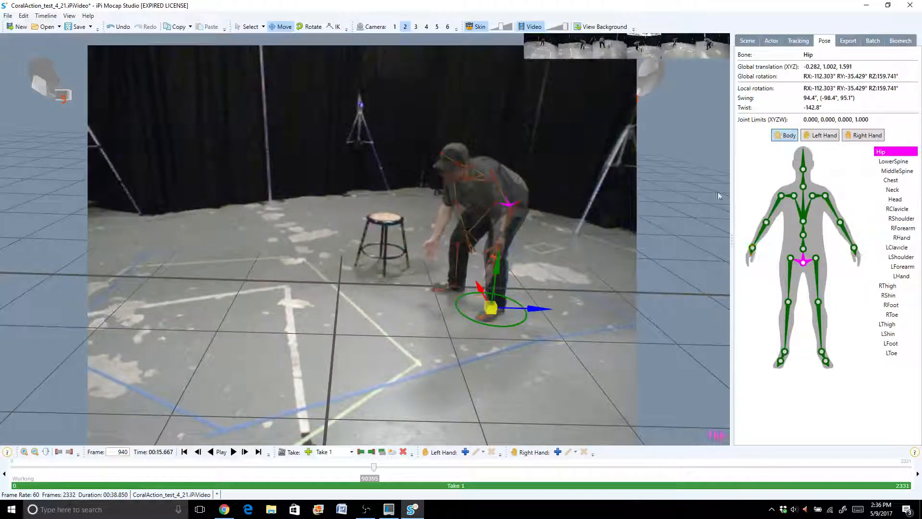
- Bring the actor's right hand forward and down onto the performer's hand with inverse kinematics, and refit the pose at frame 940
{"action": "left_click", "coordinate": [336, 27]}
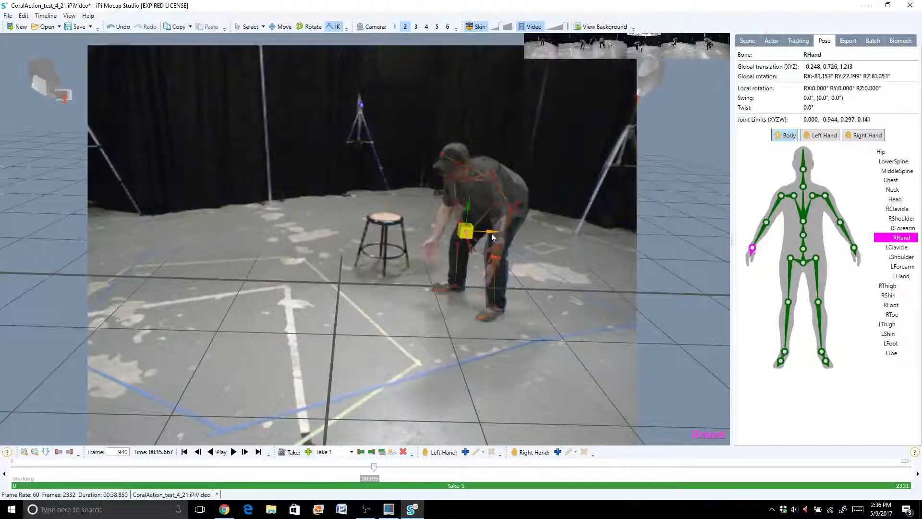
{"action": "left_click_drag", "start_coordinate": [493, 234], "coordinate": [466, 250]}
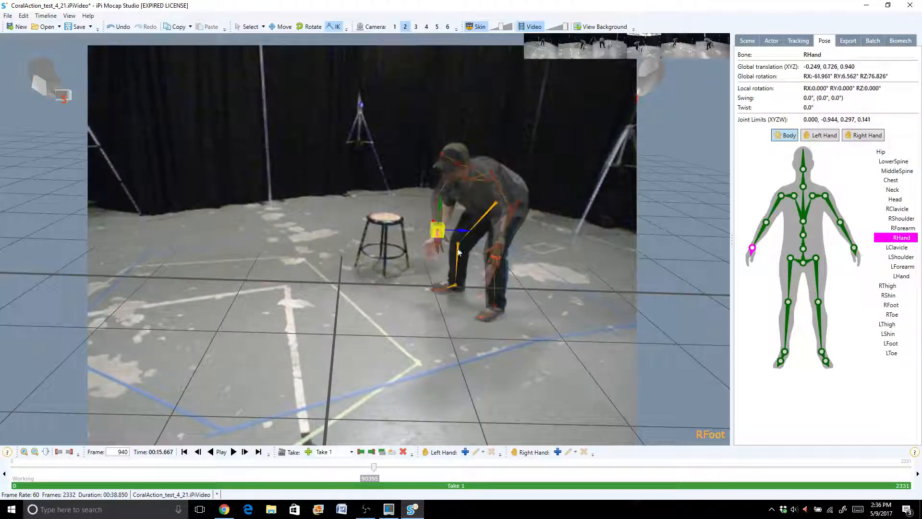
{"action": "left_click_drag", "start_coordinate": [439, 205], "coordinate": [438, 213]}
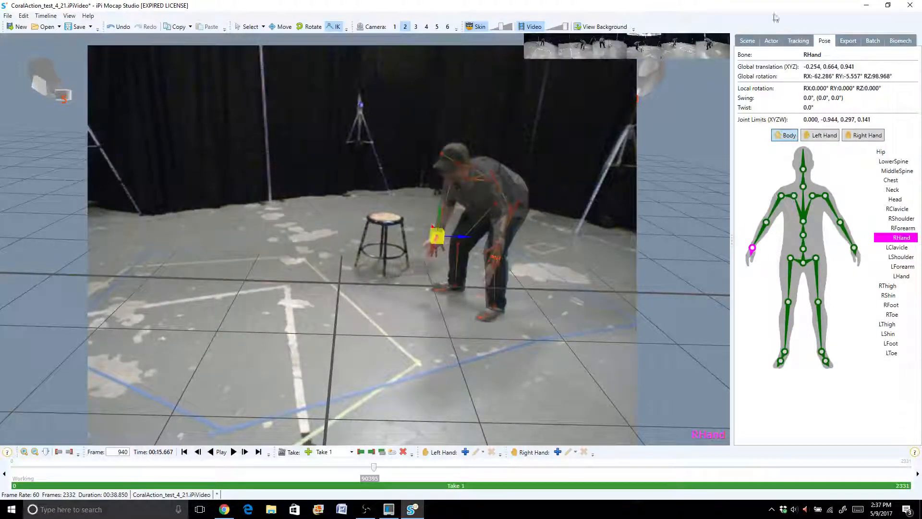
{"action": "left_click", "coordinate": [747, 40]}
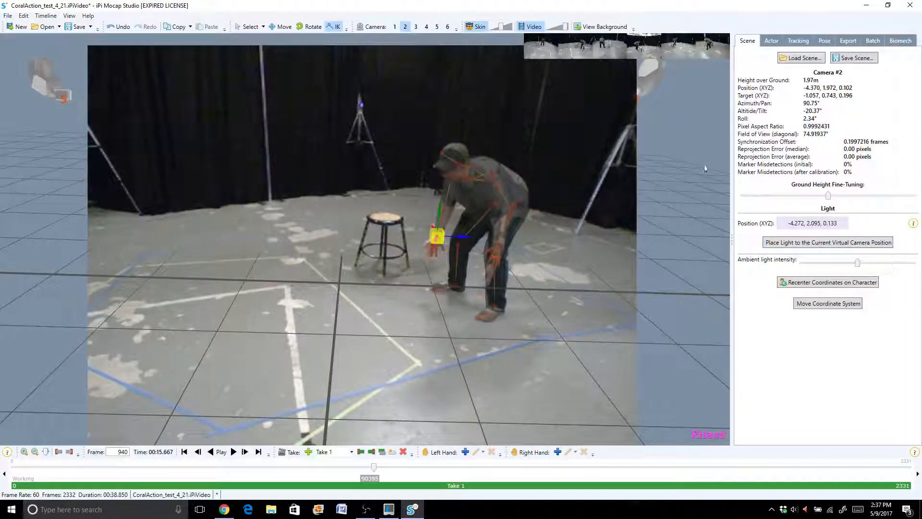
{"action": "left_click", "coordinate": [811, 285]}
{"action": "left_click", "coordinate": [798, 40]}
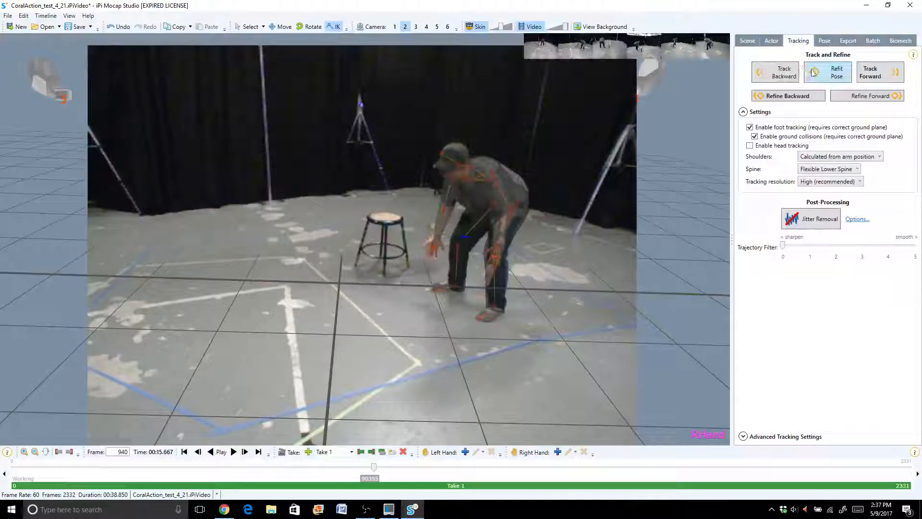
{"action": "left_click", "coordinate": [836, 72]}
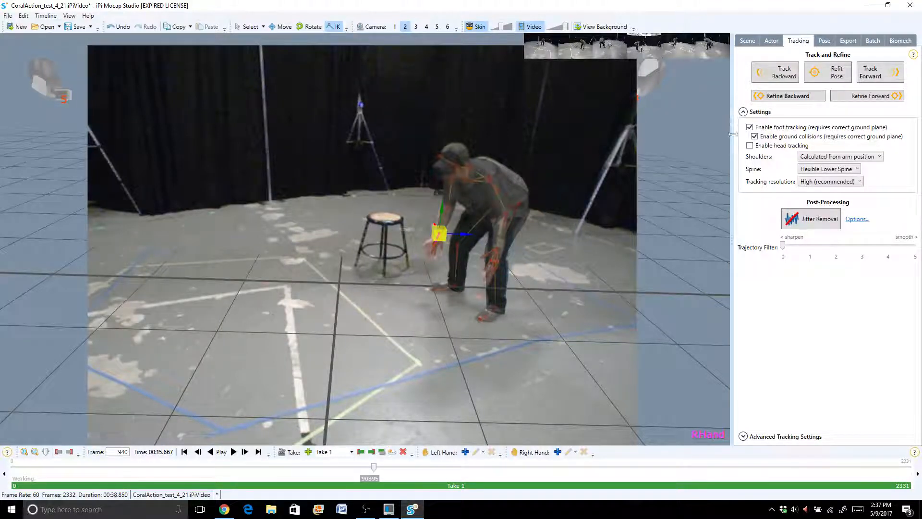
- Track the motion backward from frame 940 to frame 903, raising the speaker volume to 14 while it runs
{"action": "left_click", "coordinate": [776, 75]}
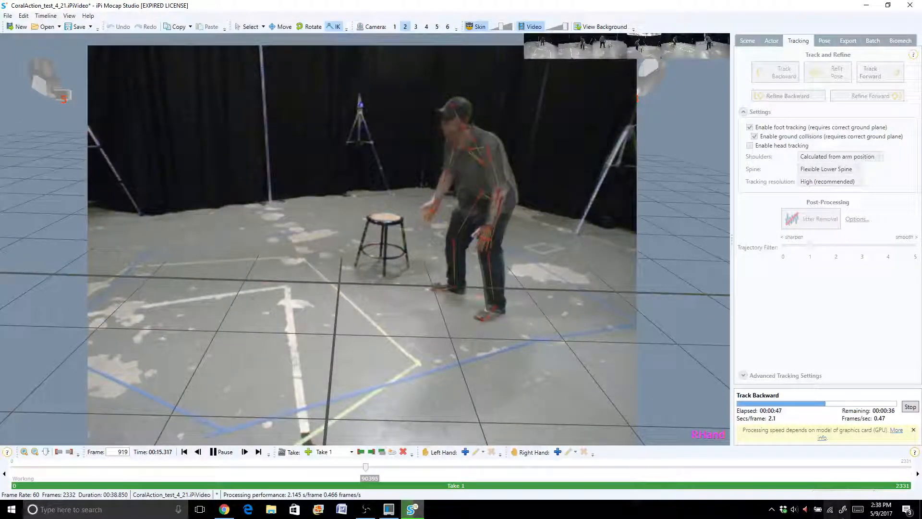
{"action": "left_click", "coordinate": [793, 509]}
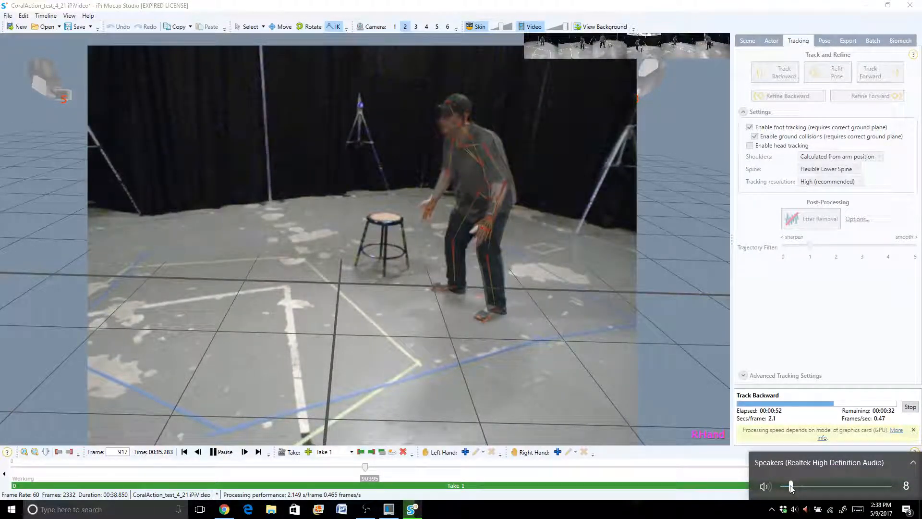
{"action": "left_click_drag", "start_coordinate": [791, 486], "coordinate": [798, 486]}
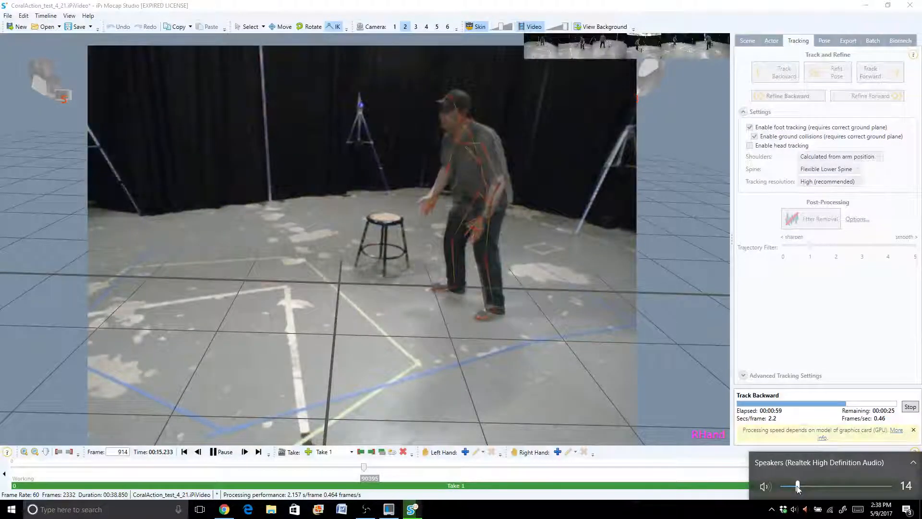
{"action": "left_click", "coordinate": [827, 318]}
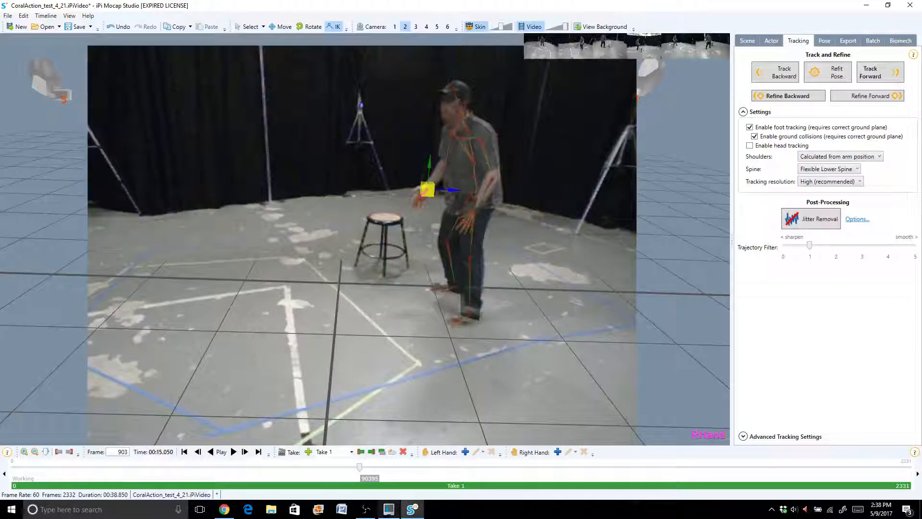
- Play the retracked motion from frame 903 and scrub on to frame 969 to check the hand poses against the video
{"action": "left_click", "coordinate": [231, 456]}
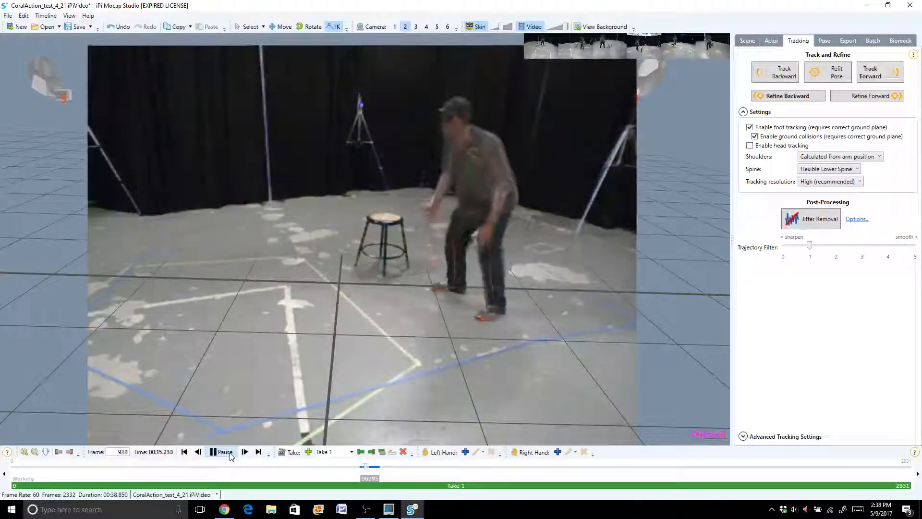
{"action": "left_click", "coordinate": [225, 456]}
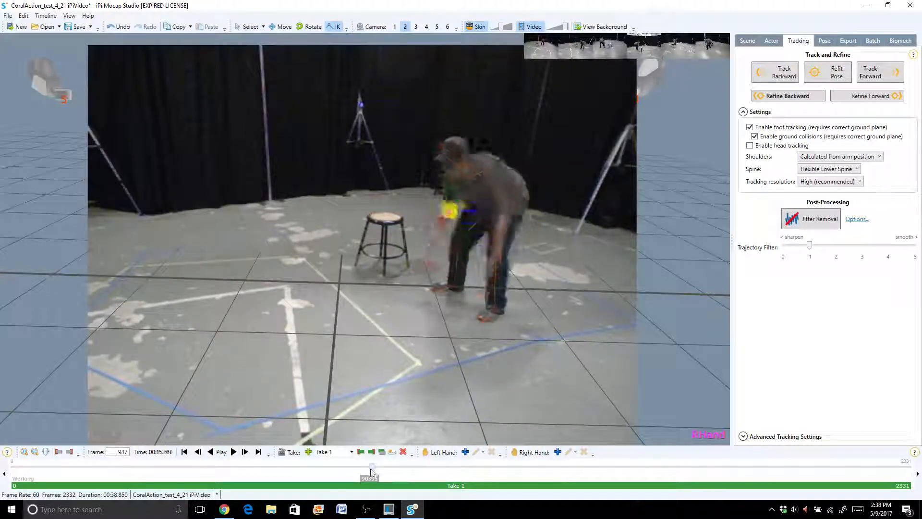
{"action": "mouse_move", "coordinate": [376, 468]}
{"action": "left_mouse_down"}
{"action": "mouse_move", "coordinate": [370, 471]}
{"action": "mouse_move", "coordinate": [422, 466]}
{"action": "mouse_move", "coordinate": [384, 467]}
{"action": "left_mouse_up"}
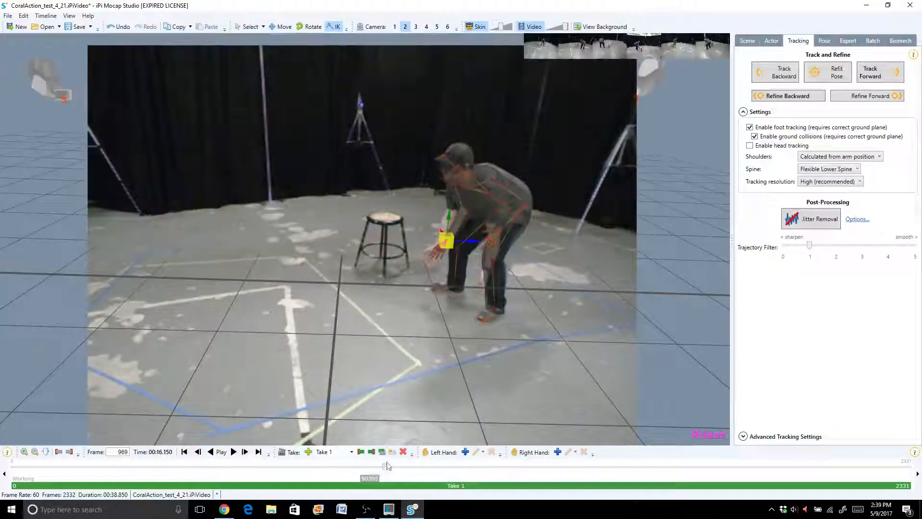